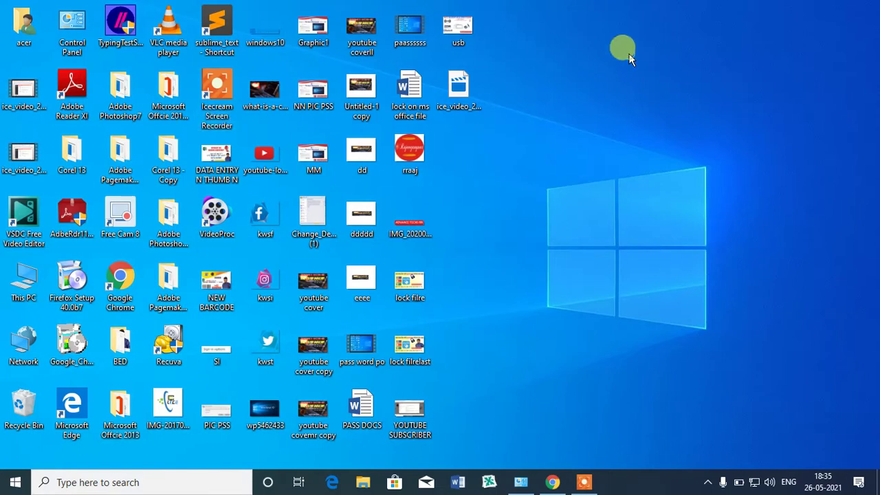
- Create a new folder on the desktop and name it with a person's first name
key(shift+F10)
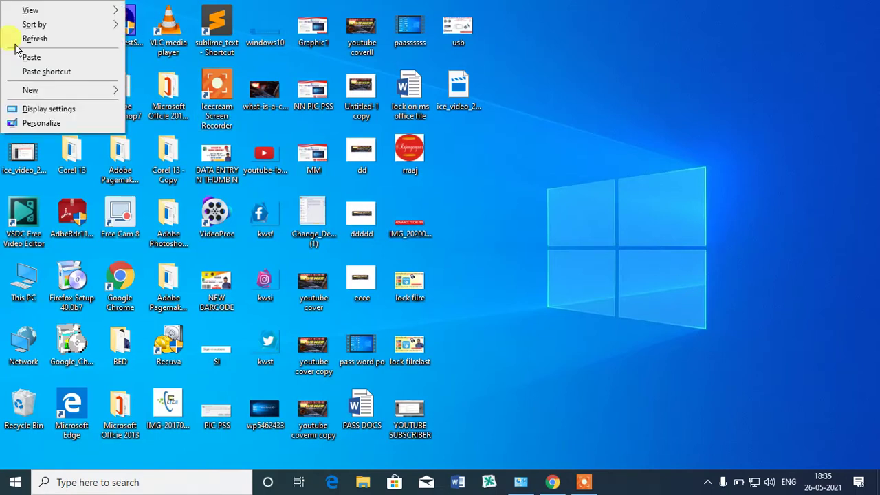
mouse_move(82, 90)
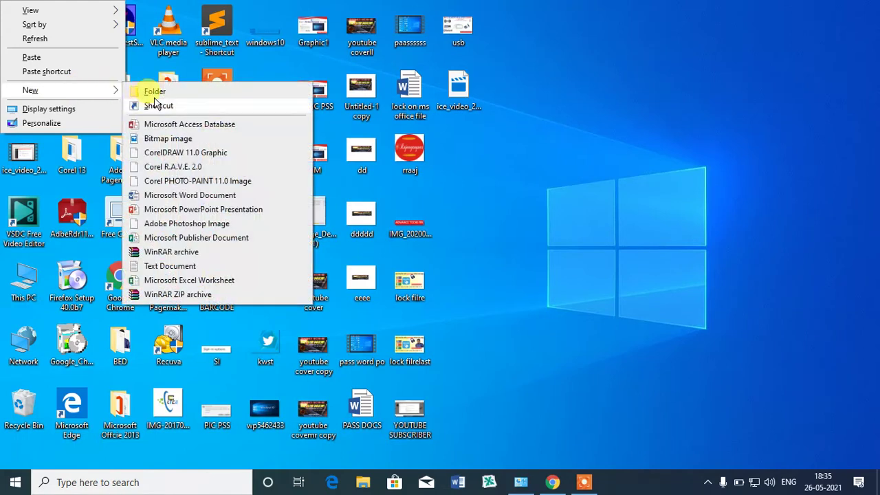
click(162, 93)
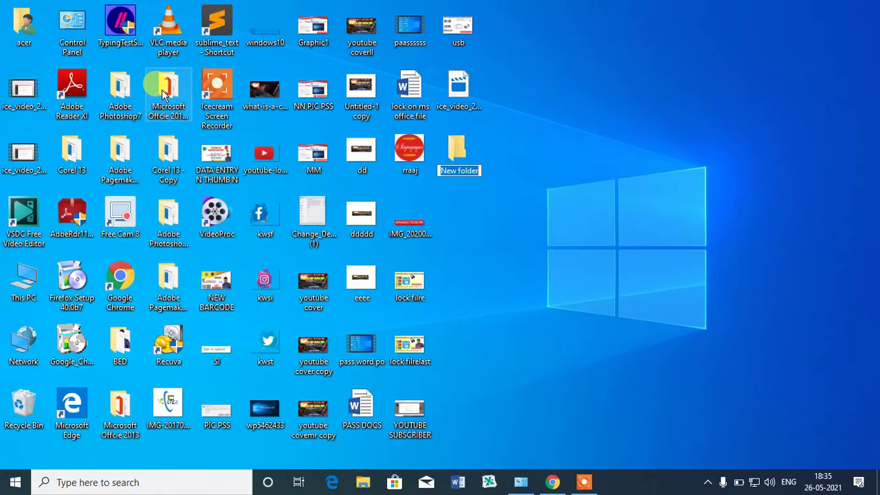
text(rajeev)
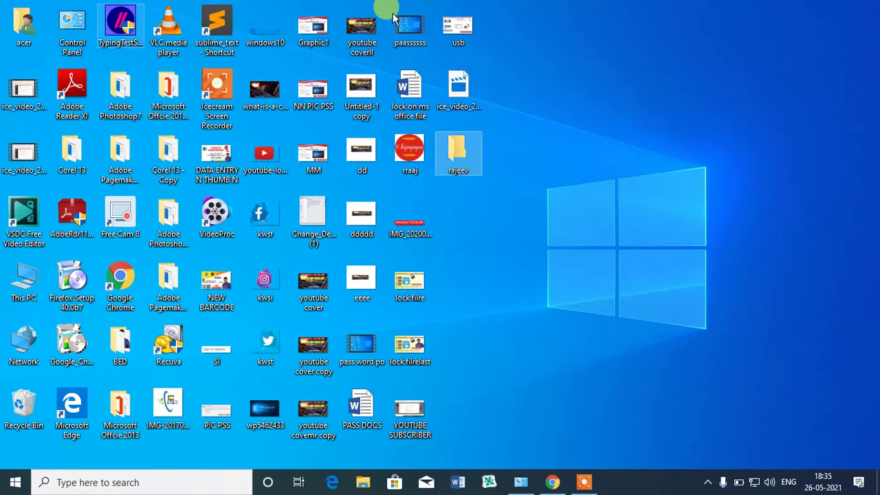
click(512, 128)
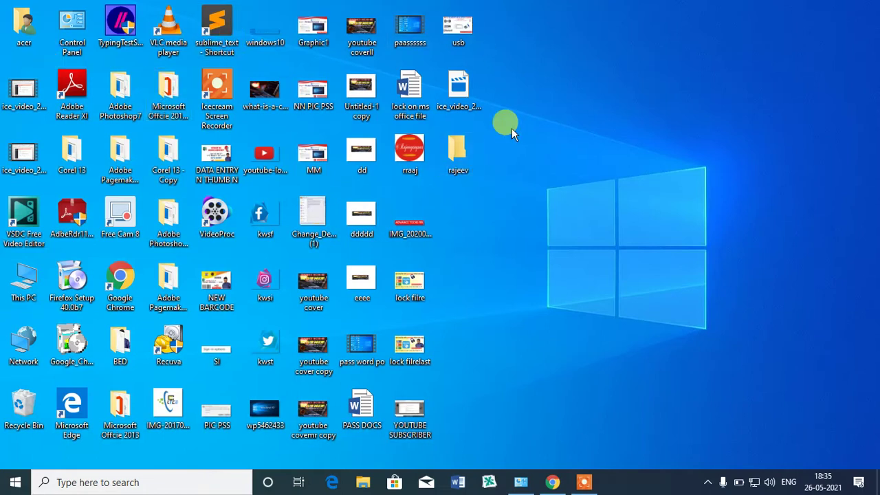
- Change the new desktop folder's icon to the green tree from SHELL32.dll and apply the folder properties
right_click(453, 152)
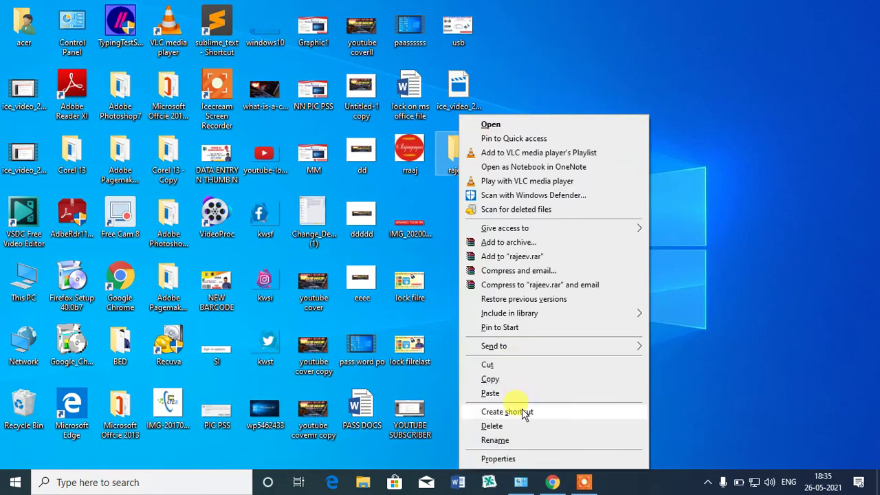
click(504, 456)
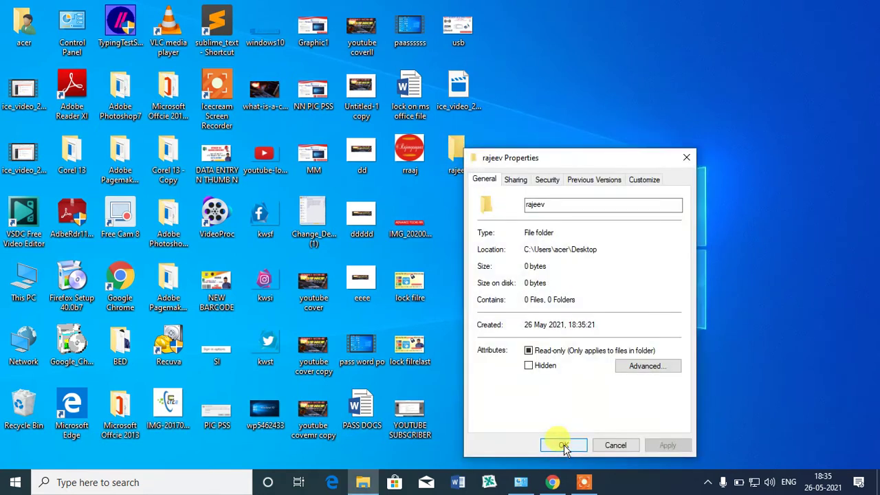
click(646, 180)
click(519, 376)
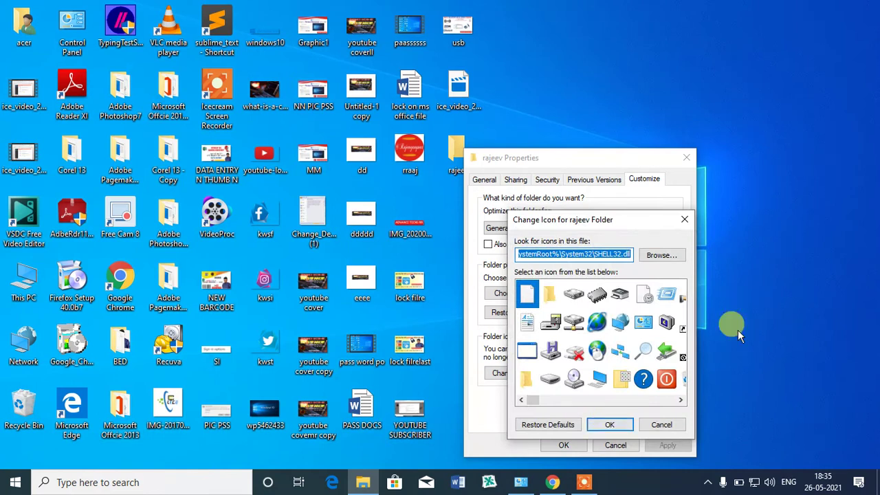
click(680, 399)
click(681, 400)
click(680, 399)
click(680, 400)
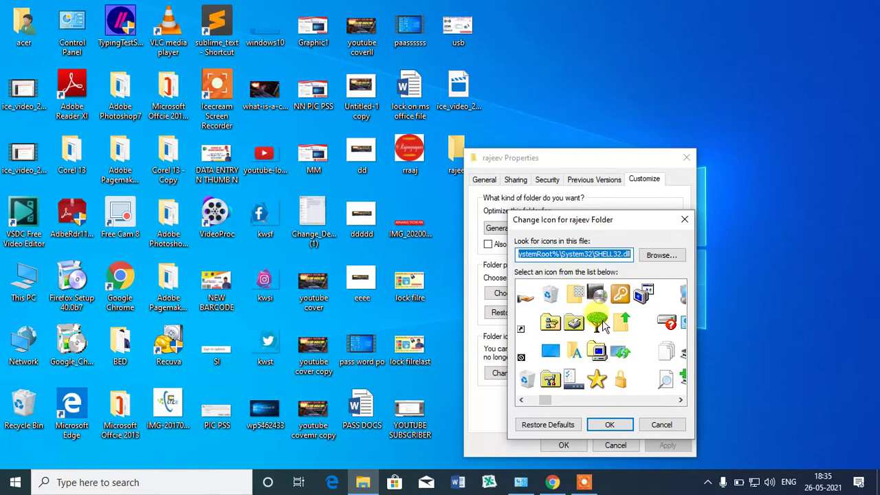
click(601, 324)
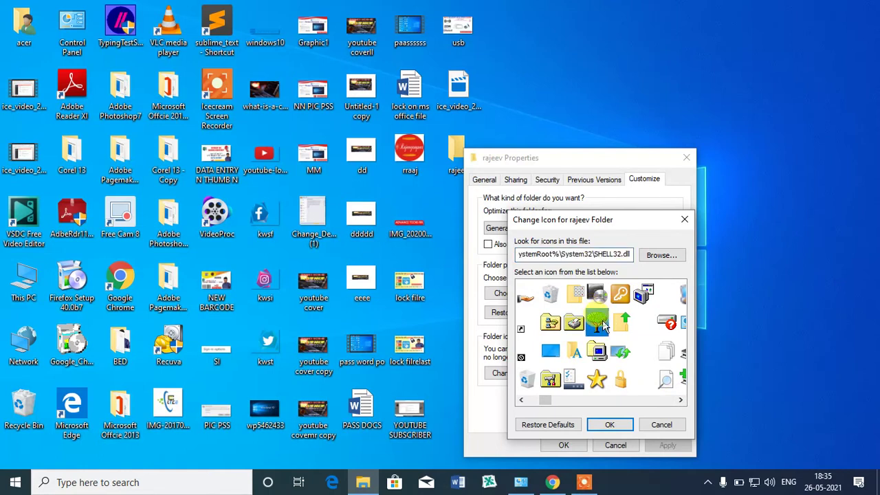
click(609, 427)
click(563, 445)
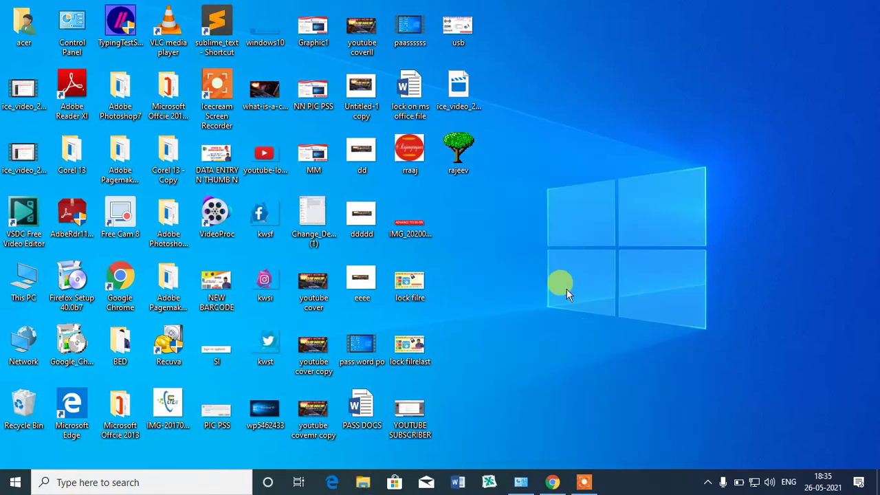
- Open the tree-icon folder to check its contents and close its window
click(462, 162)
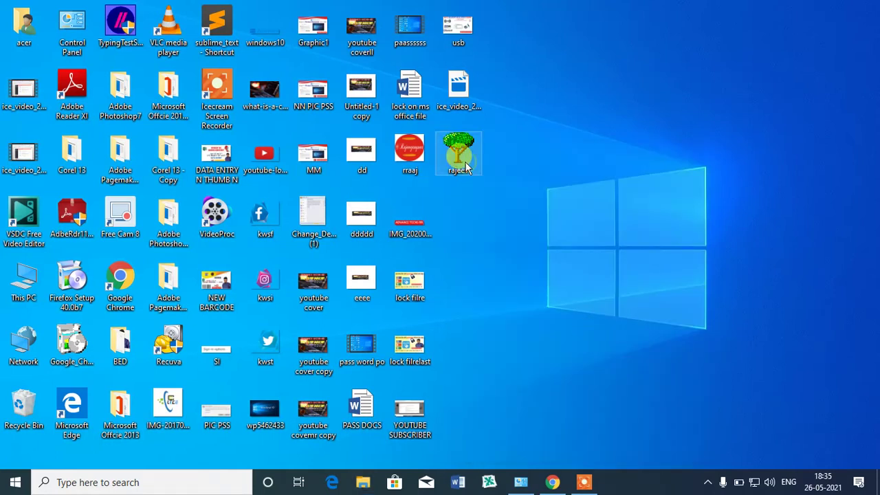
double_click(466, 167)
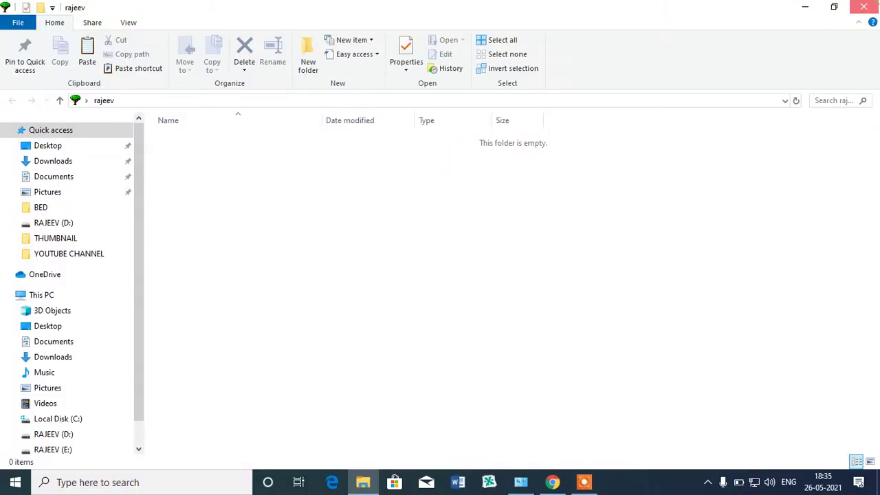
click(864, 7)
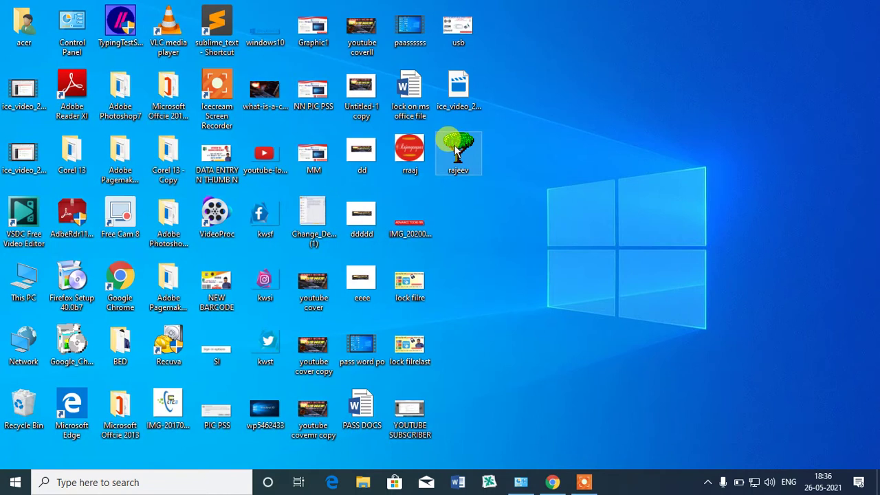
- Open the Customize settings in the tree-icon folder's properties
right_click(454, 145)
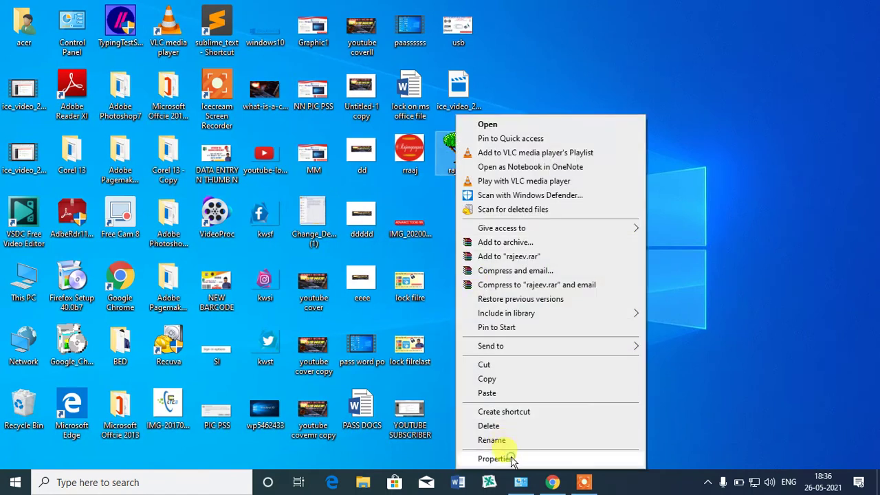
click(511, 459)
click(648, 176)
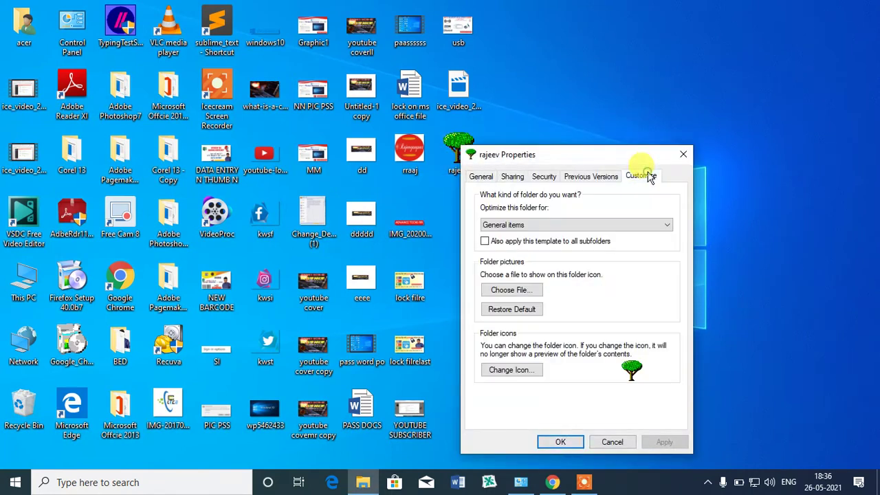
click(512, 369)
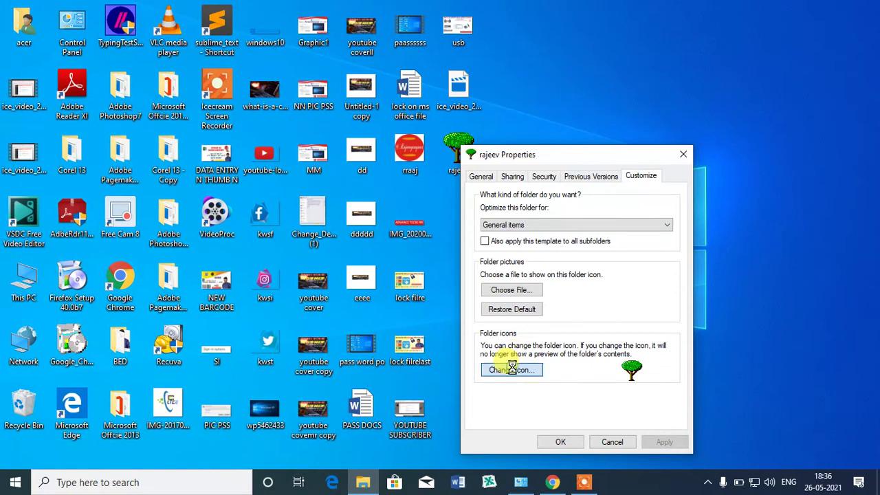
click(668, 248)
click(666, 252)
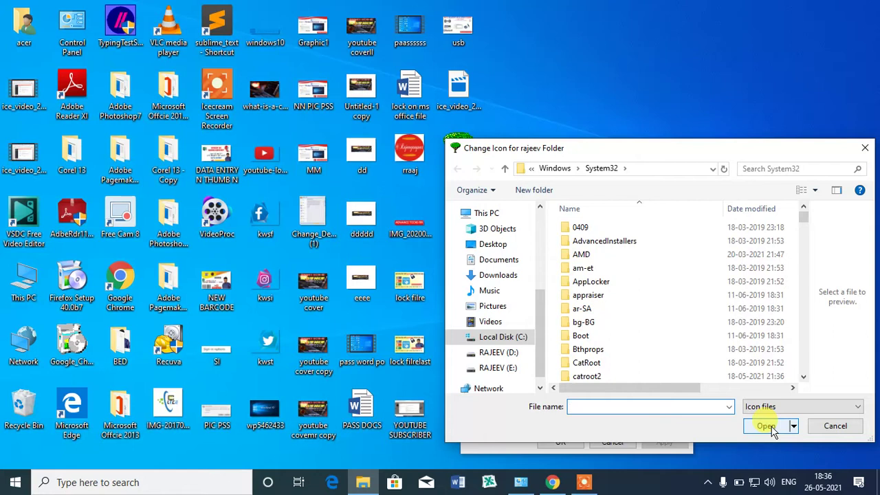
click(864, 151)
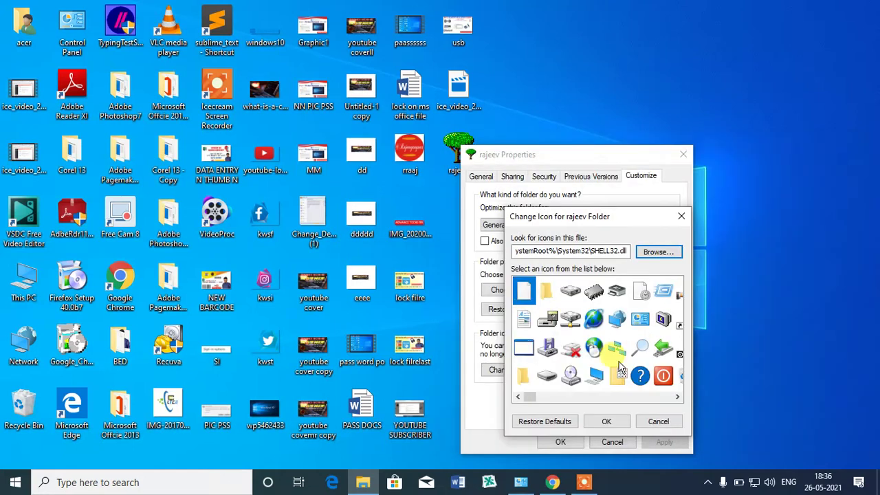
click(679, 219)
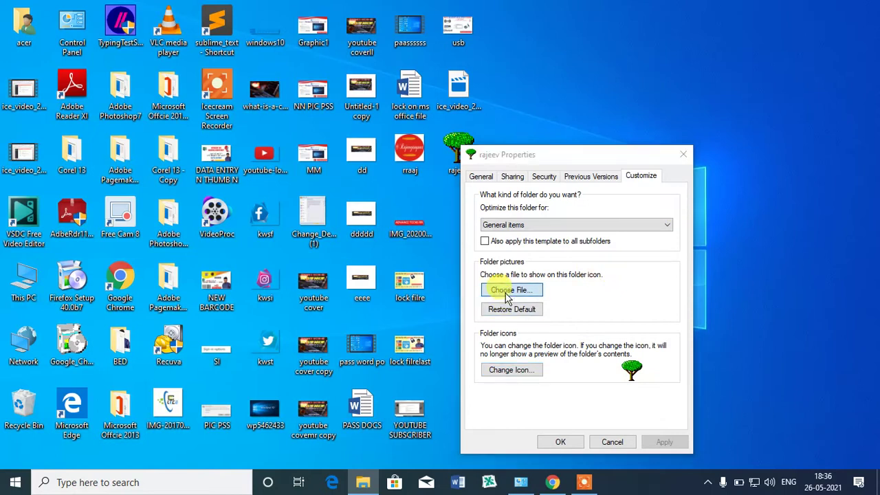
- Set the download (5) image from Downloads as the folder's picture, apply the properties, and open the folder briefly to check it
click(511, 290)
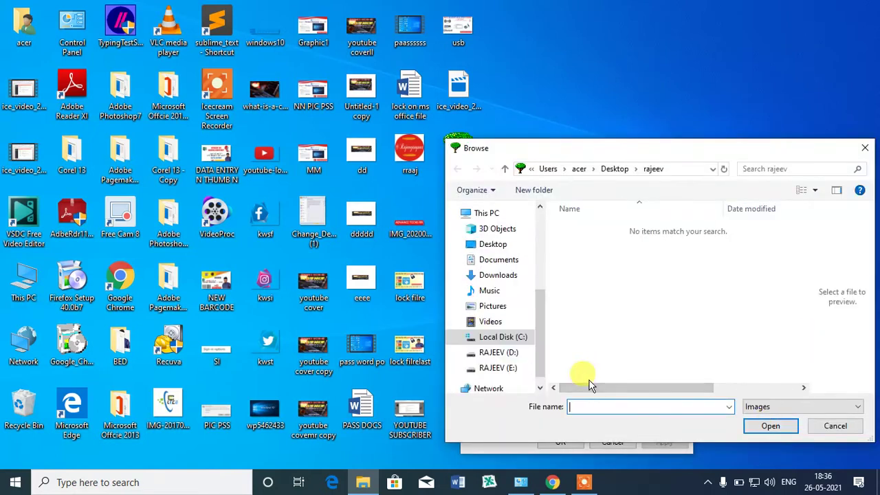
click(492, 308)
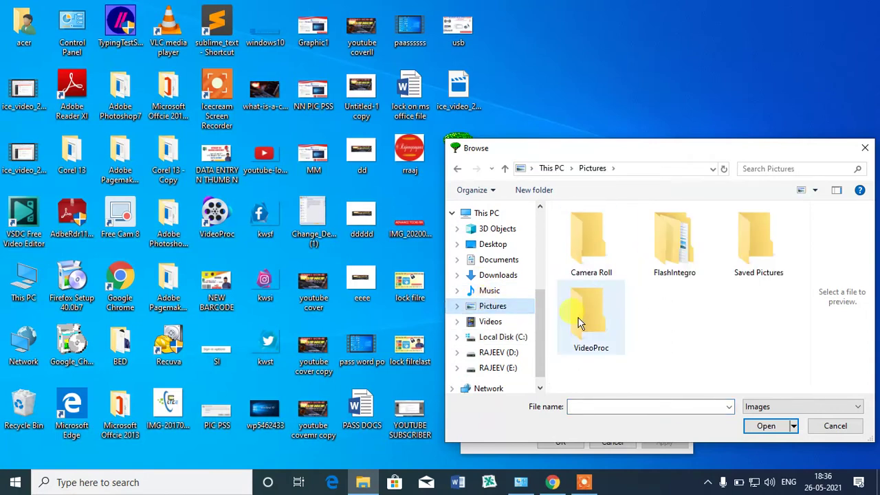
double_click(754, 260)
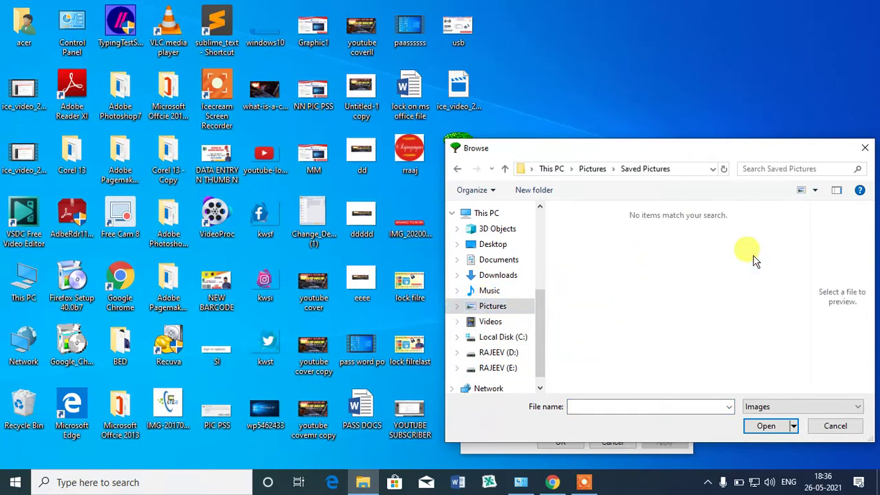
click(499, 276)
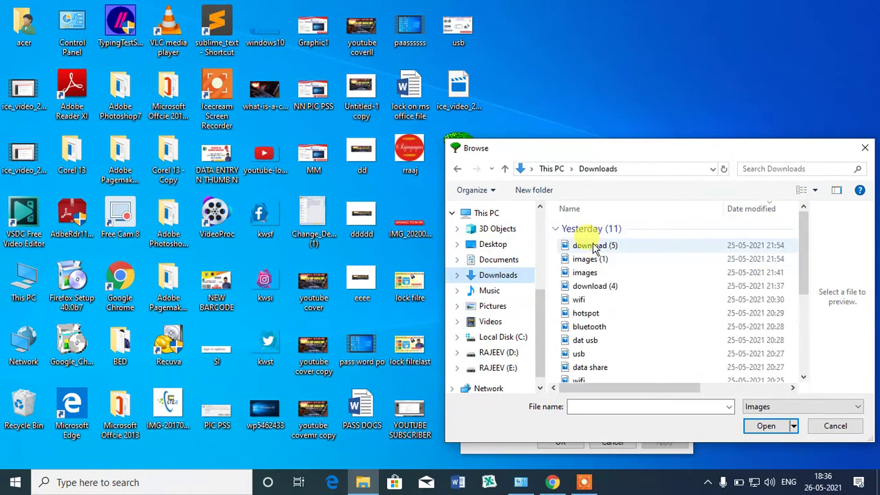
click(594, 245)
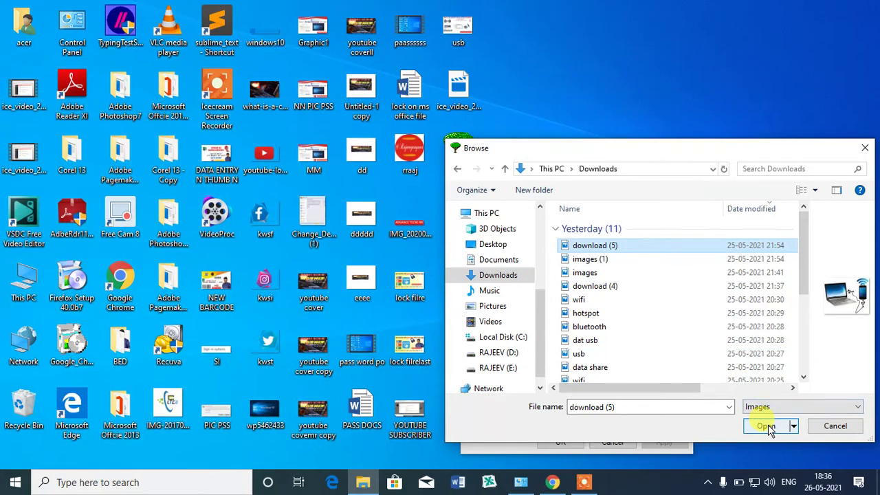
click(767, 425)
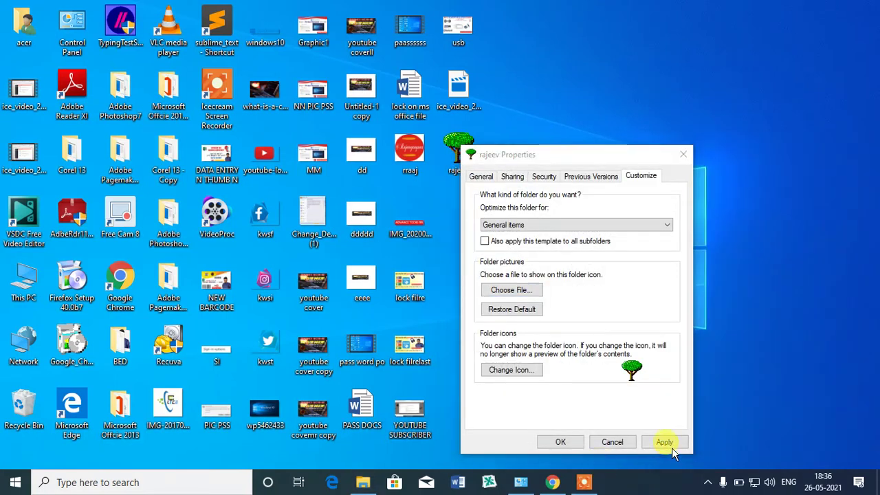
click(664, 442)
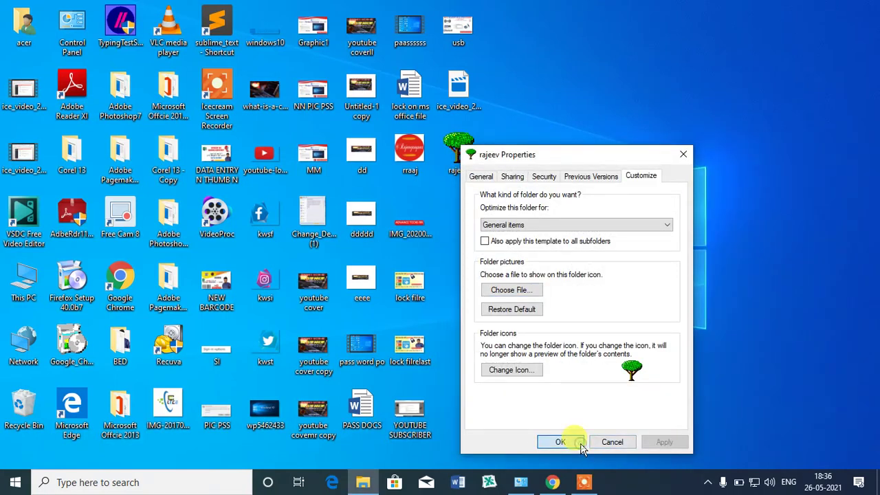
click(561, 442)
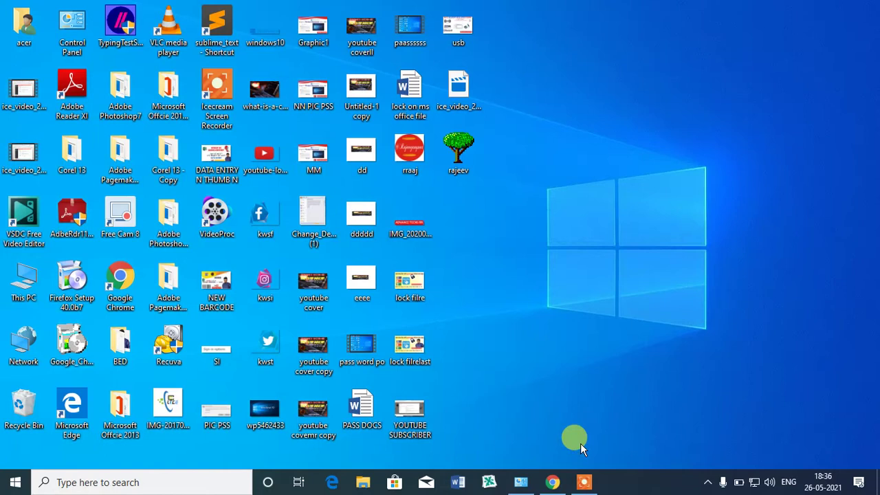
double_click(460, 159)
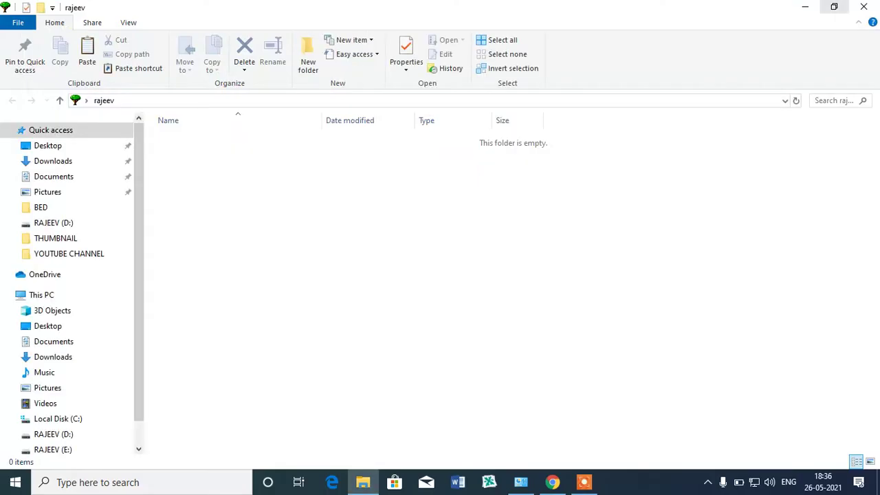
click(863, 7)
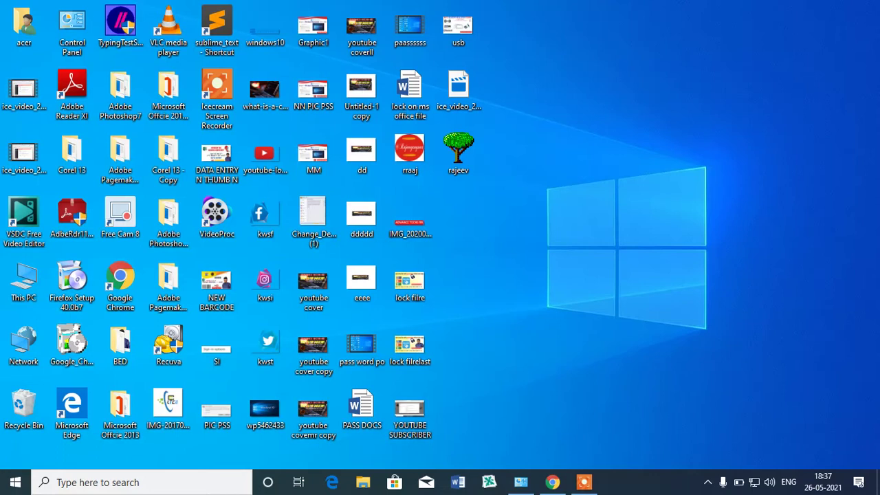
- Search Windows for "paint" and launch the Paint app
click(130, 484)
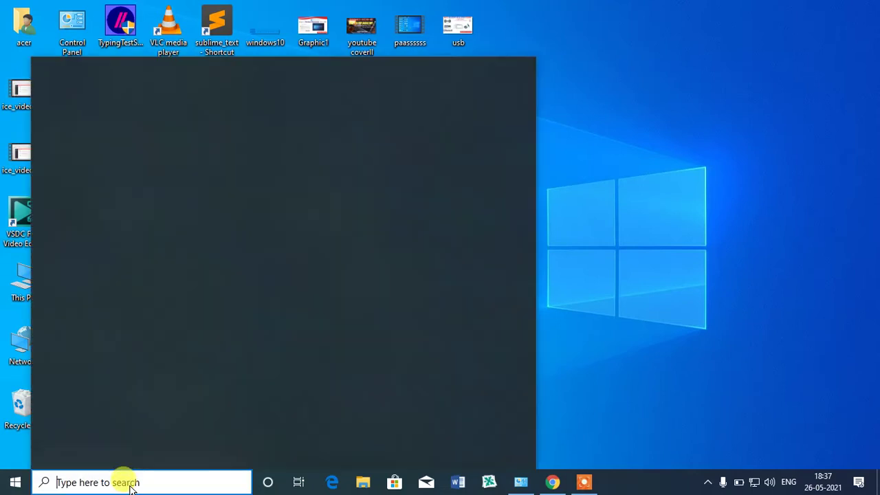
text(paint)
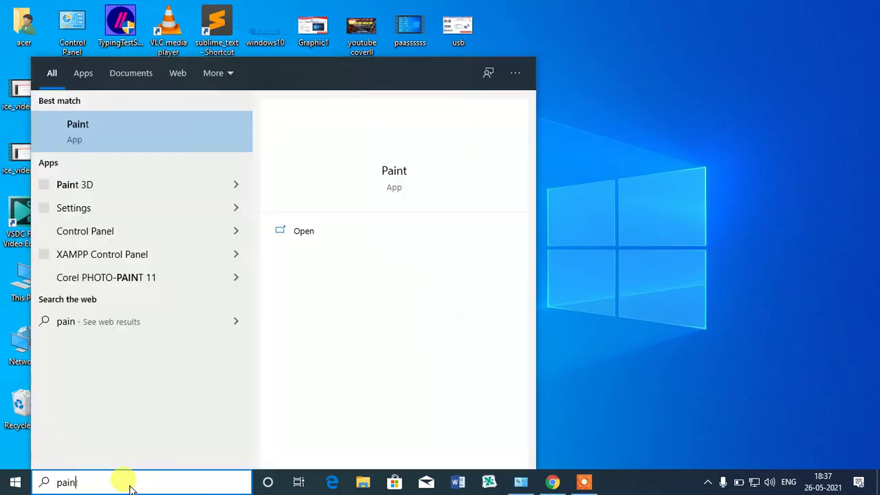
click(82, 135)
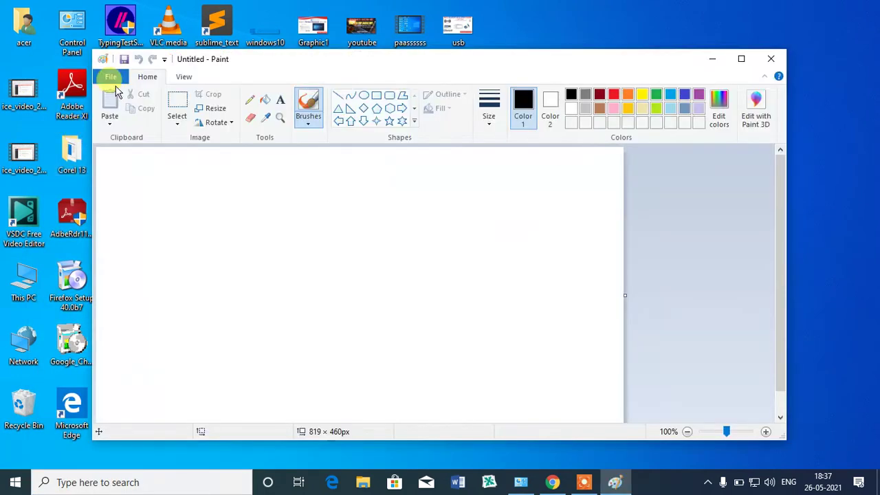
- Paste the 20160518_173203_compress32 picture from the Desktop's BED folder onto the blank canvas
click(110, 124)
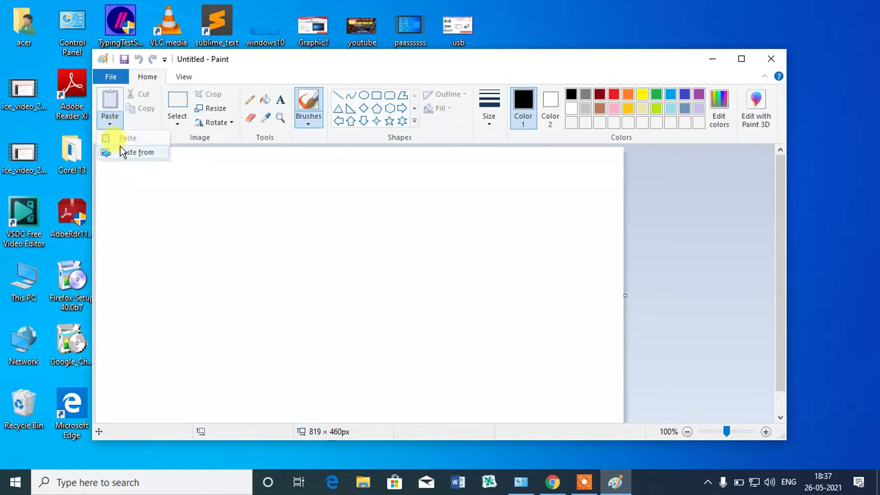
click(122, 152)
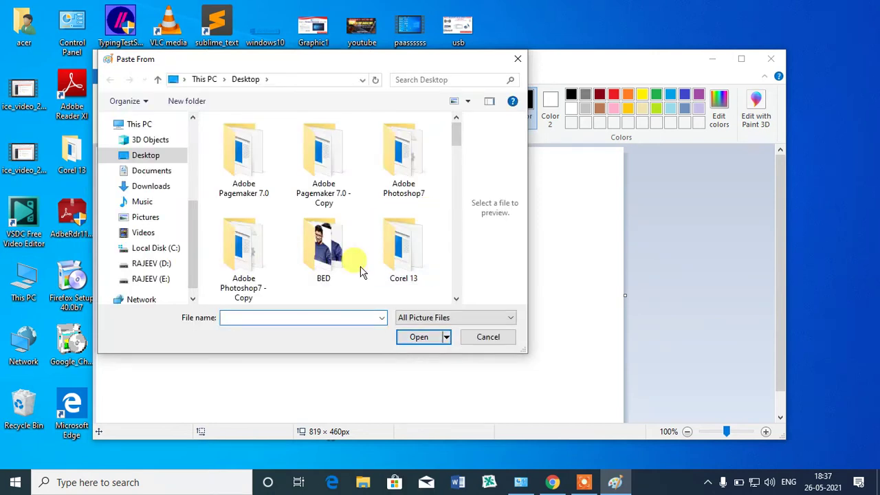
double_click(351, 261)
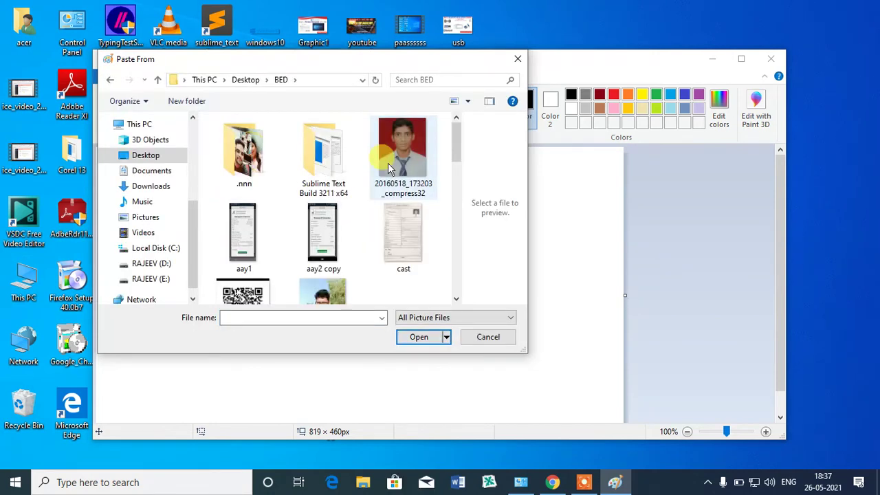
click(388, 168)
double_click(388, 168)
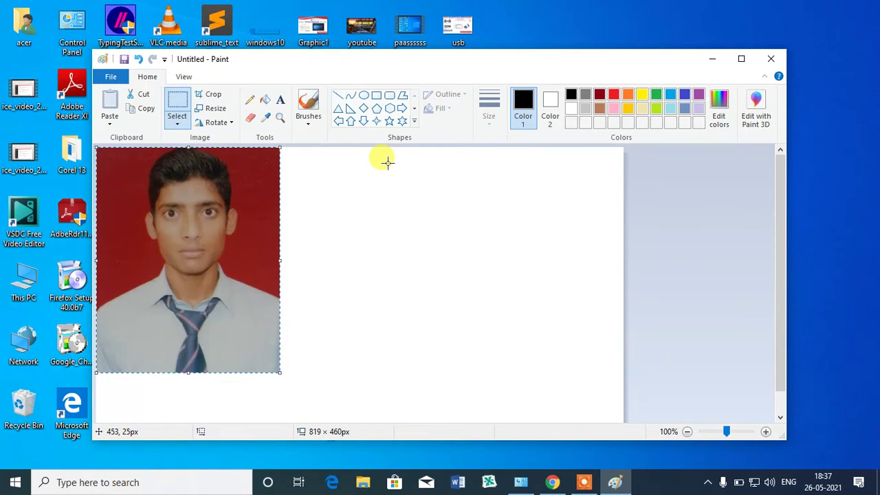
- Start saving the picture to the Desktop under the file name folder_icon.ico
click(120, 75)
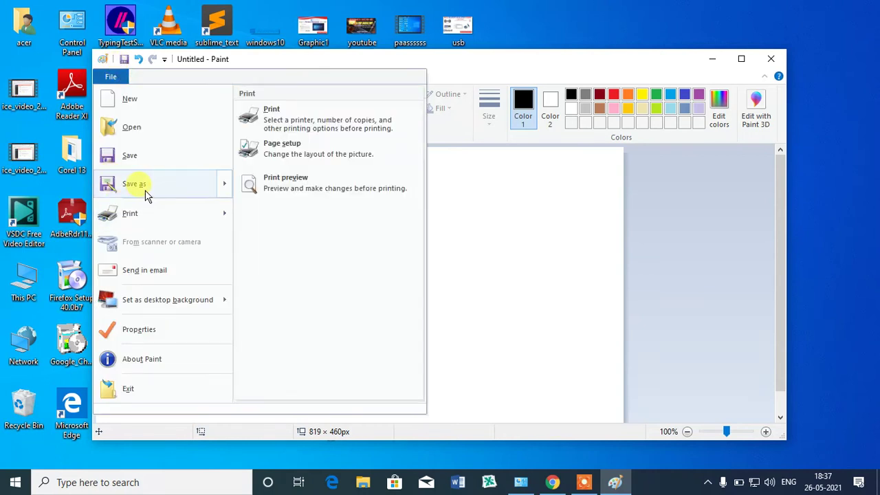
click(145, 192)
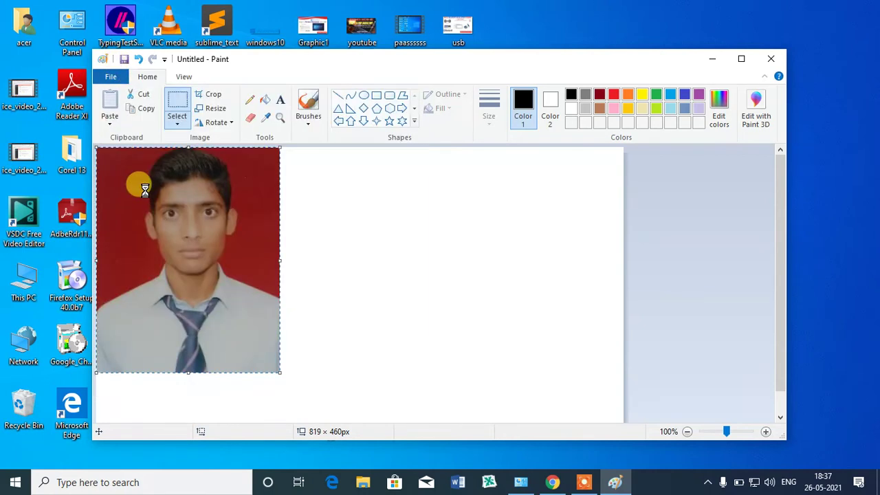
click(227, 292)
double_click(227, 291)
text(folder icon)
key(BackSpace)
key(BackSpace)
key(BackSpace)
key(BackSpace)
key(BackSpace)
text(_icon)
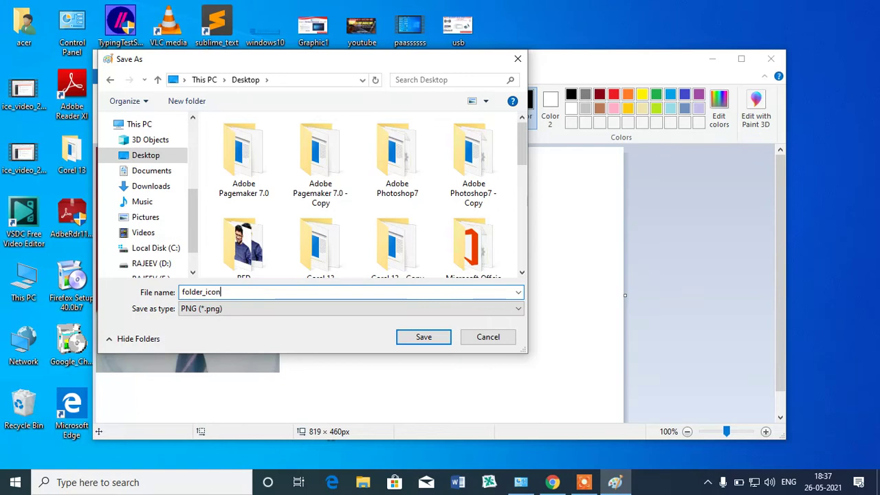
text(.ico)
click(222, 292)
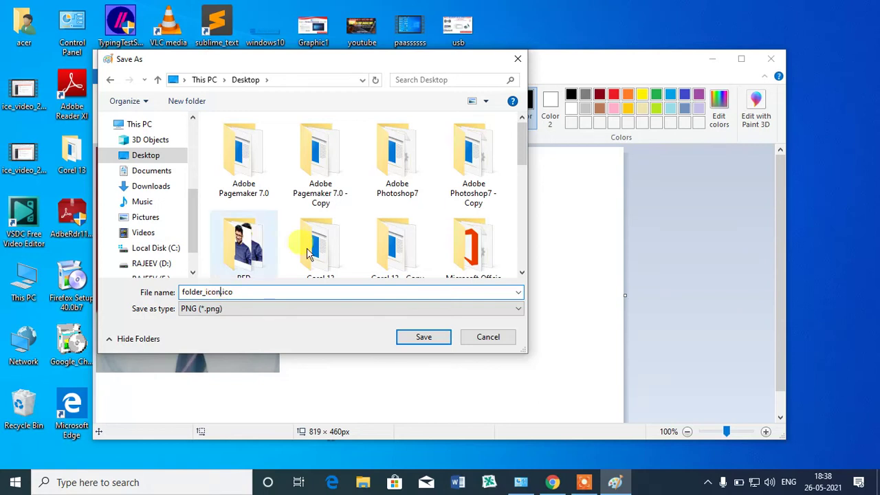
- Set the file type to 24-bit Bitmap, restore the name folder_icon.ico, and save the picture
click(207, 309)
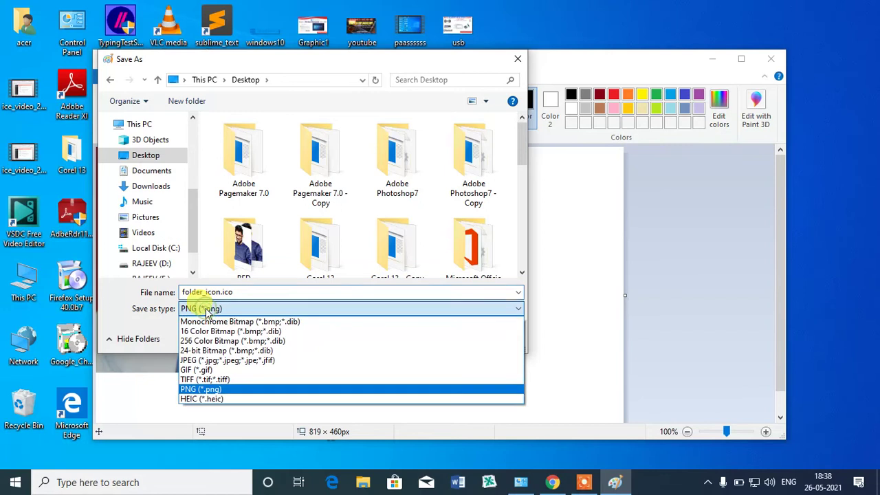
click(206, 351)
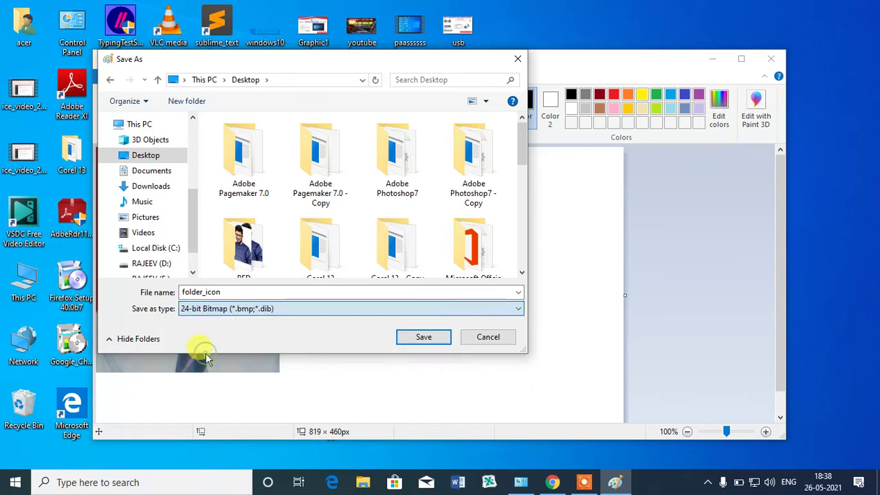
double_click(218, 291)
click(233, 293)
text(.ico)
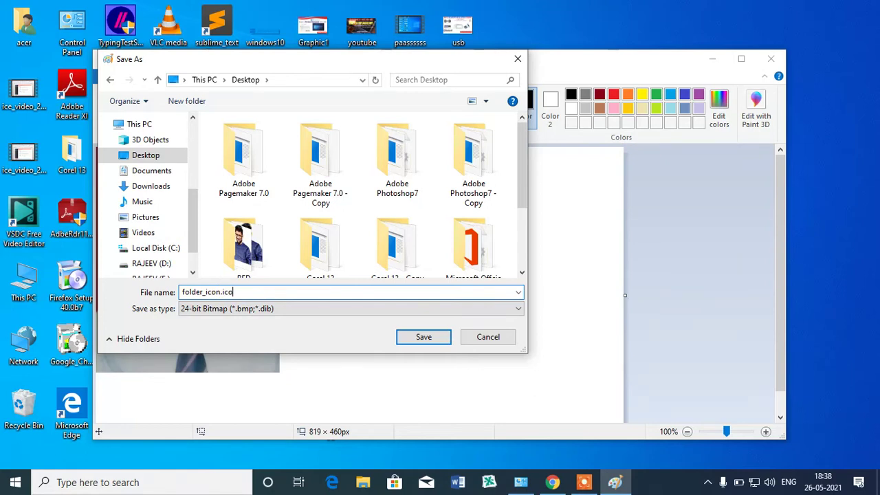
click(423, 337)
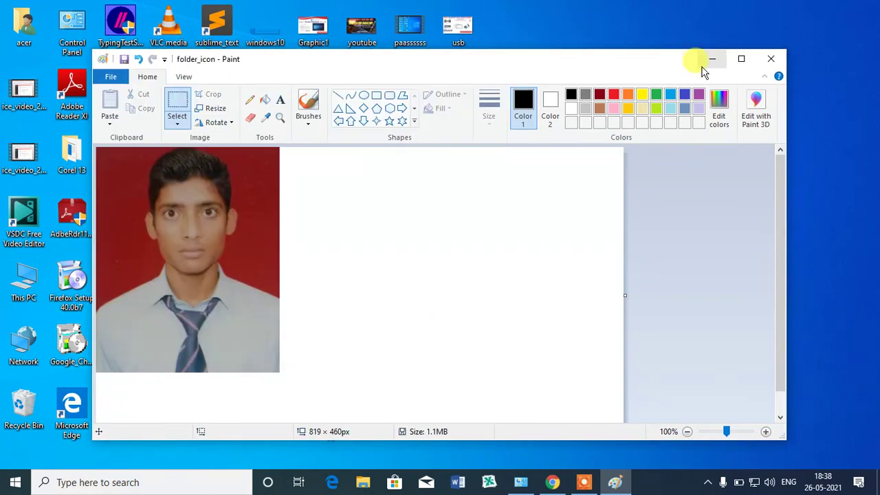
- Minimize Paint and check the file type of folder_icon in its properties, closing them again
click(712, 60)
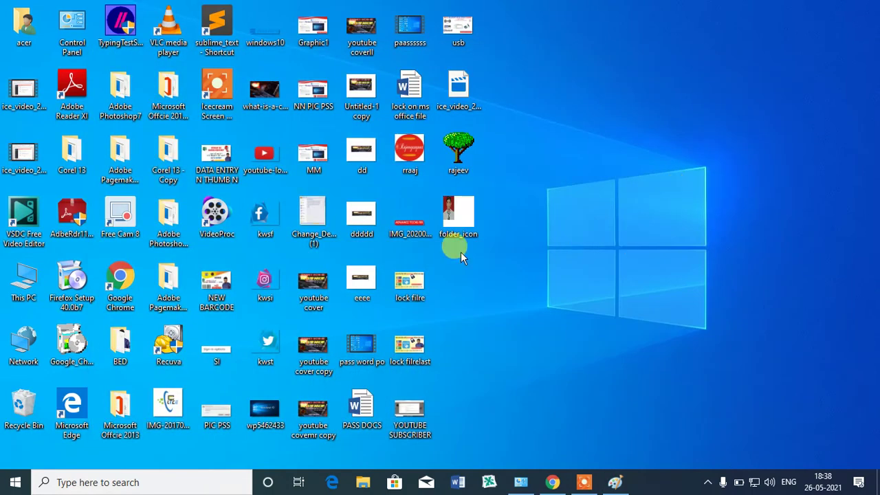
click(454, 215)
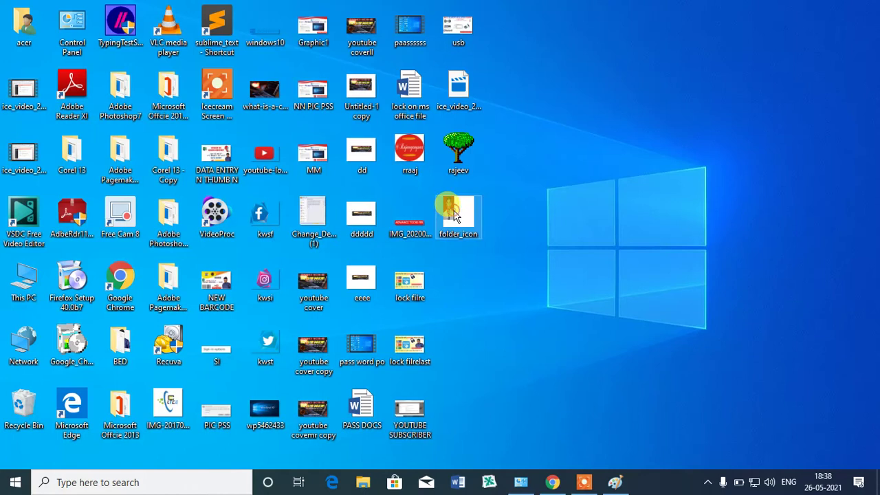
right_click(454, 215)
click(501, 458)
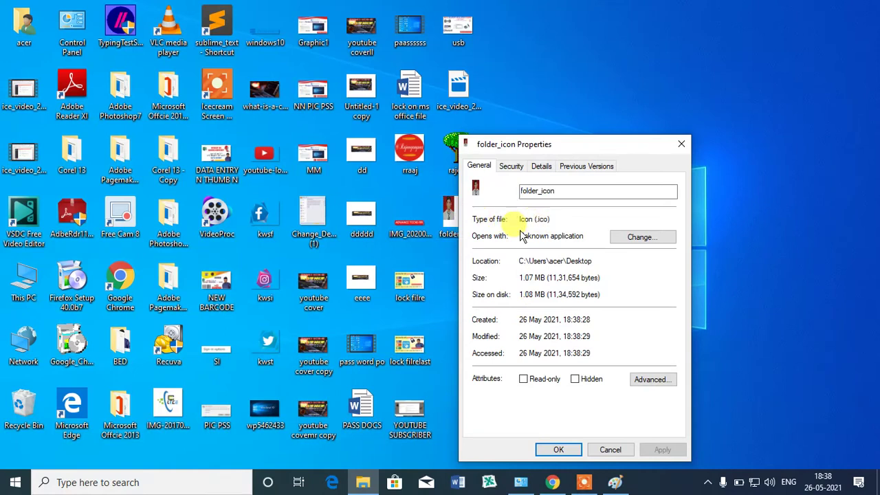
click(680, 144)
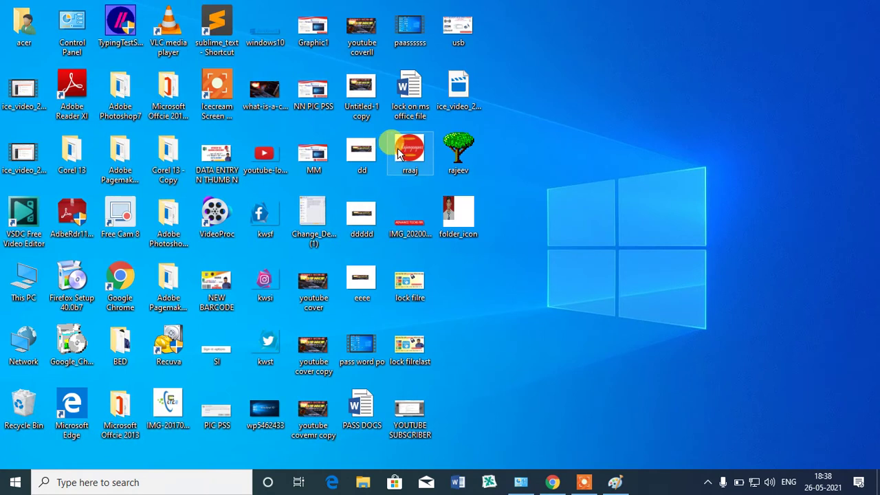
- Check the file type of the round red logo picture in its properties for comparison, and close them
right_click(397, 152)
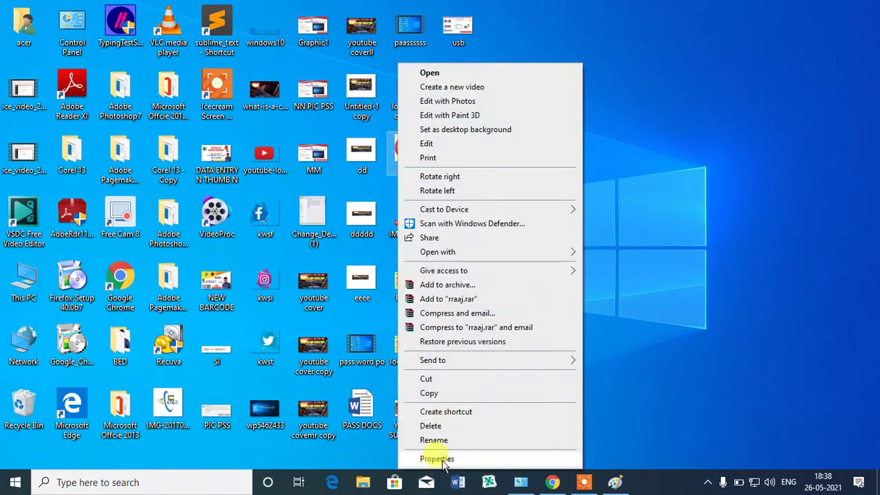
click(442, 462)
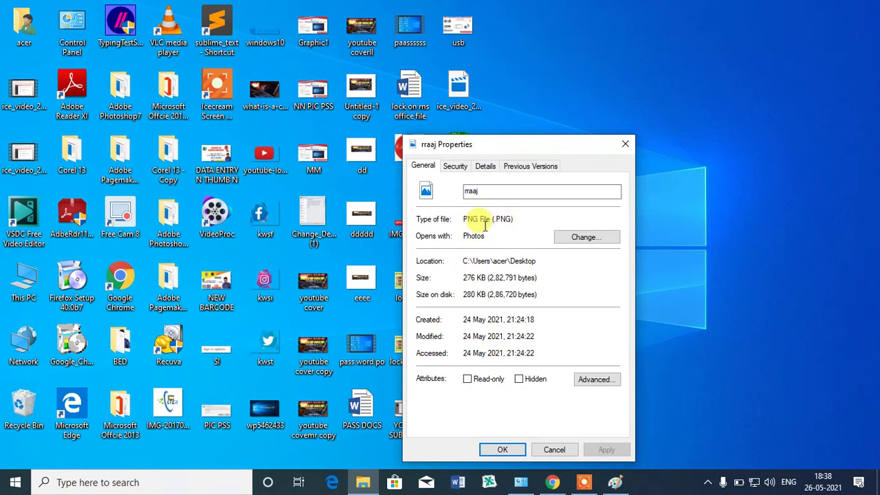
click(627, 140)
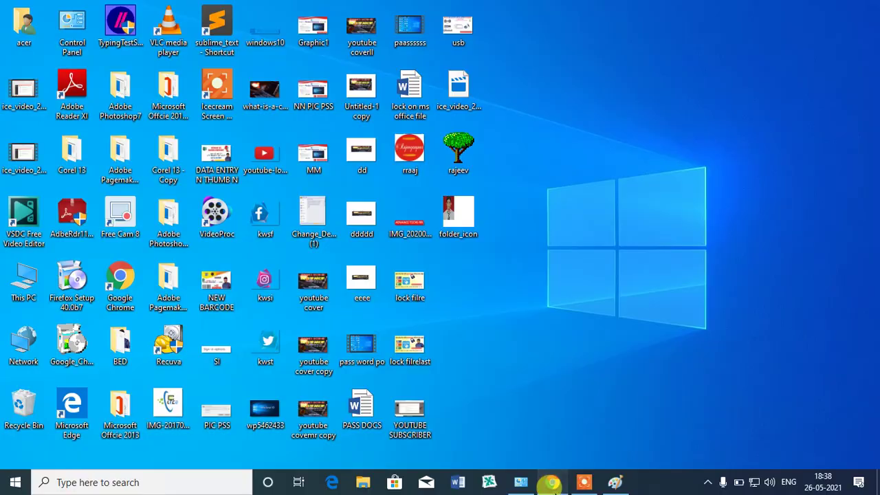
- Return to Paint, maximize its window, and shrink the canvas to the pasted photo, about 287 × 354 px
click(554, 483)
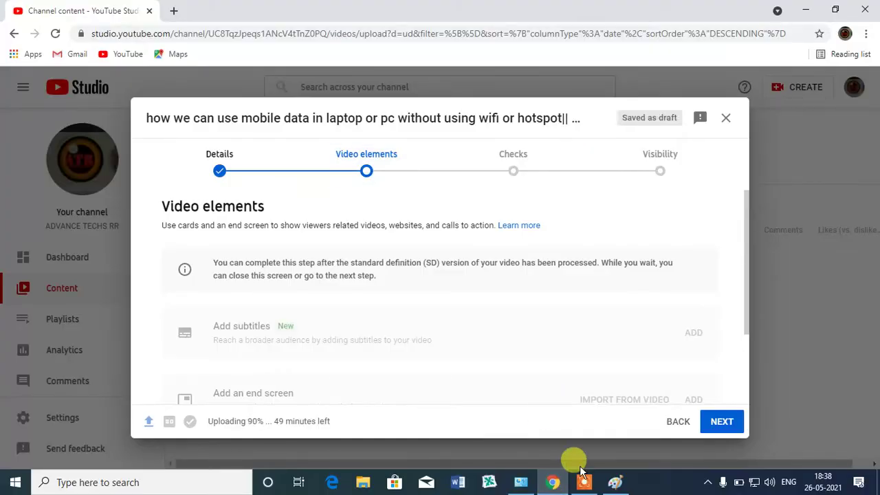
click(613, 479)
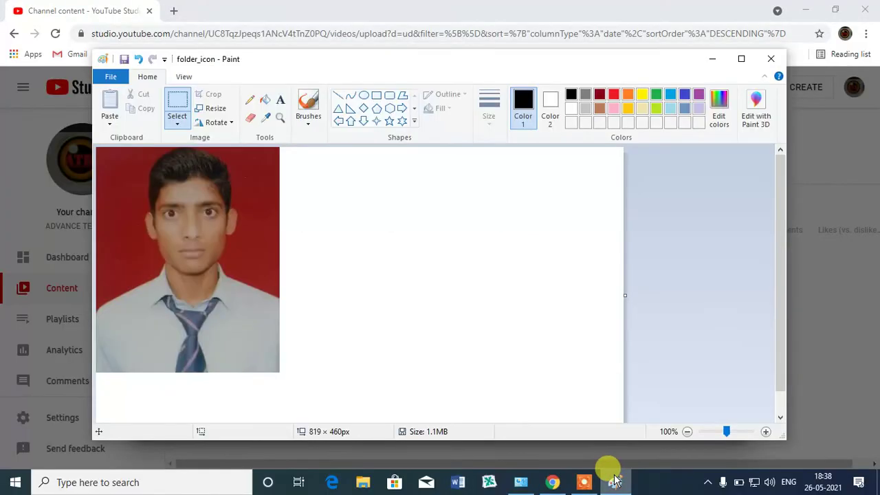
click(741, 59)
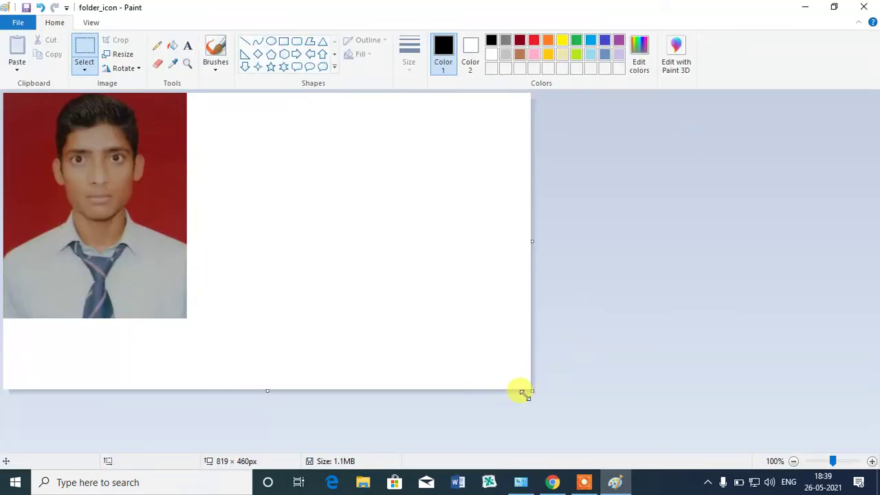
drag(529, 390, 186, 318)
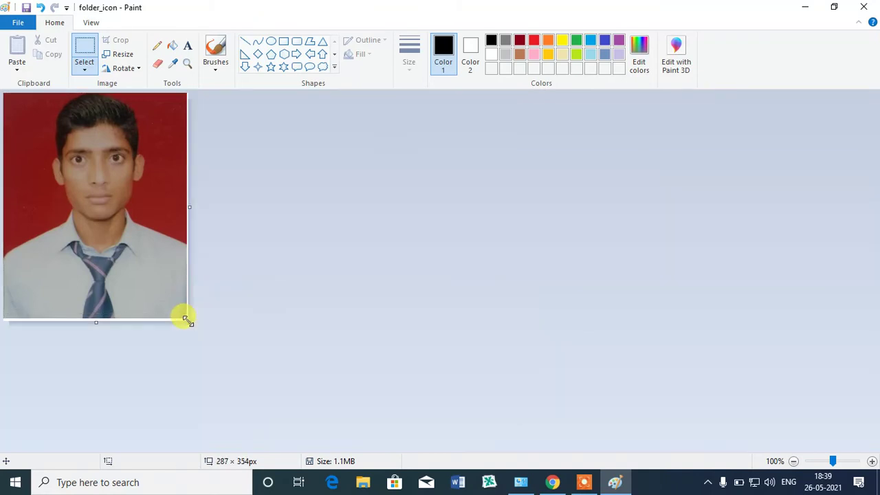
- Save the trimmed picture as a 24-bit Bitmap on the Desktop under the name folder_iconN.ico
click(18, 23)
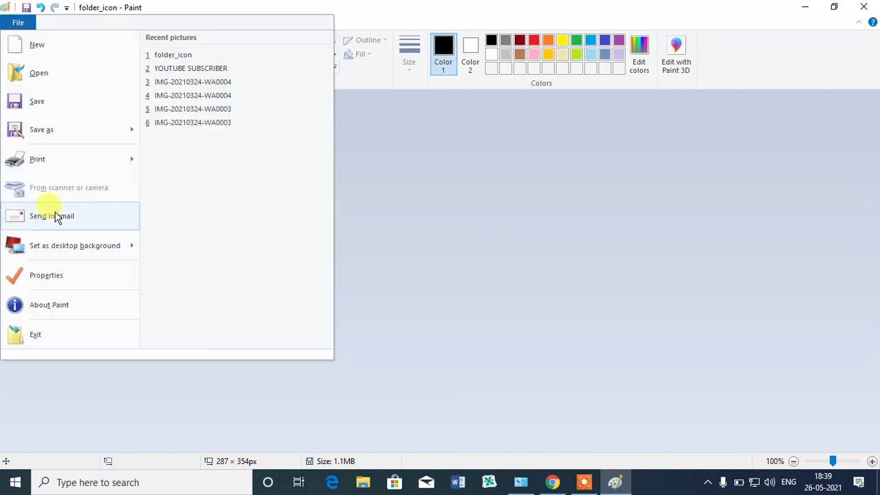
mouse_move(127, 135)
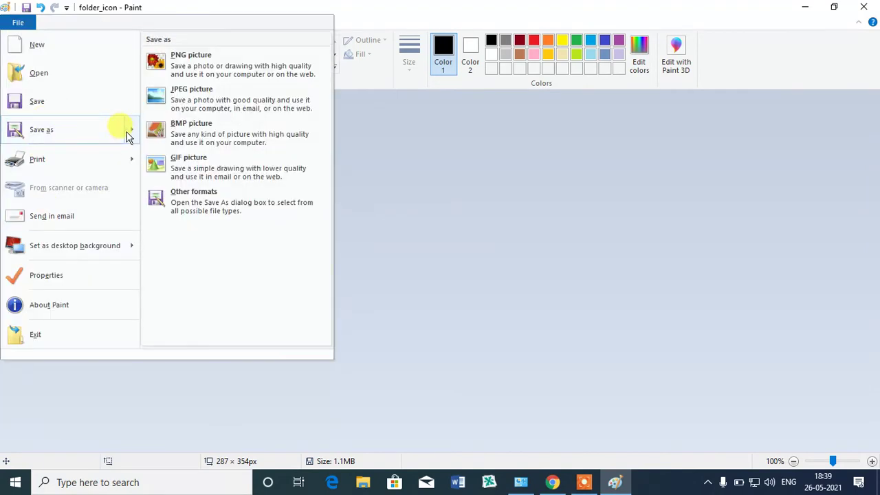
click(201, 136)
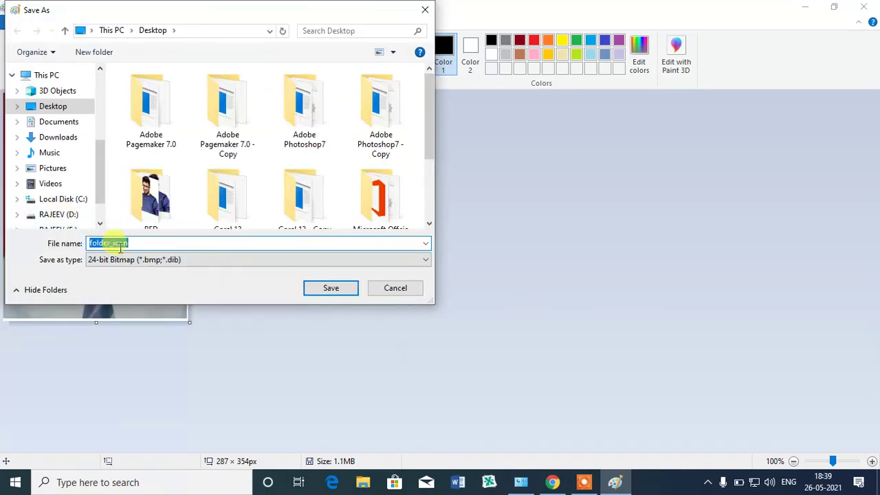
click(139, 242)
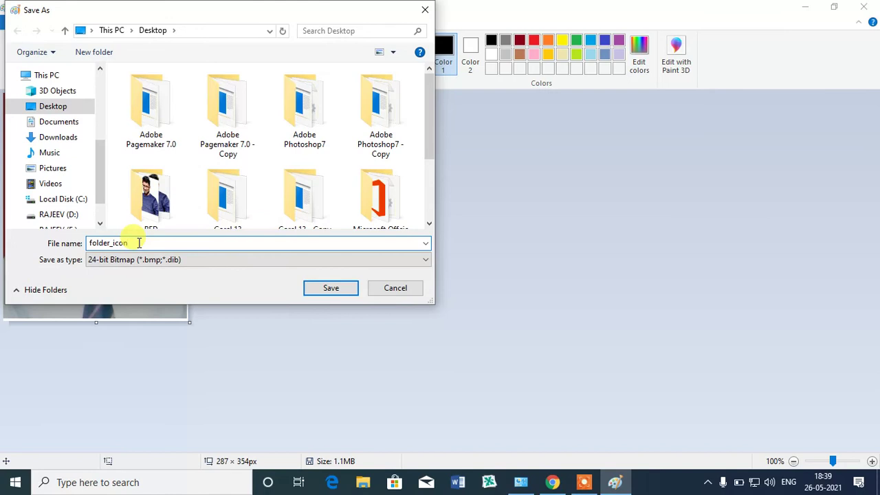
text(.ic)
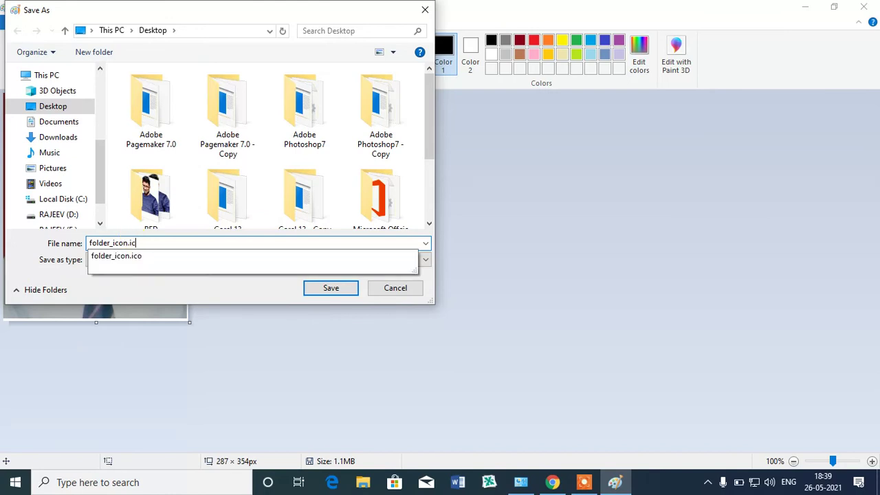
text(o)
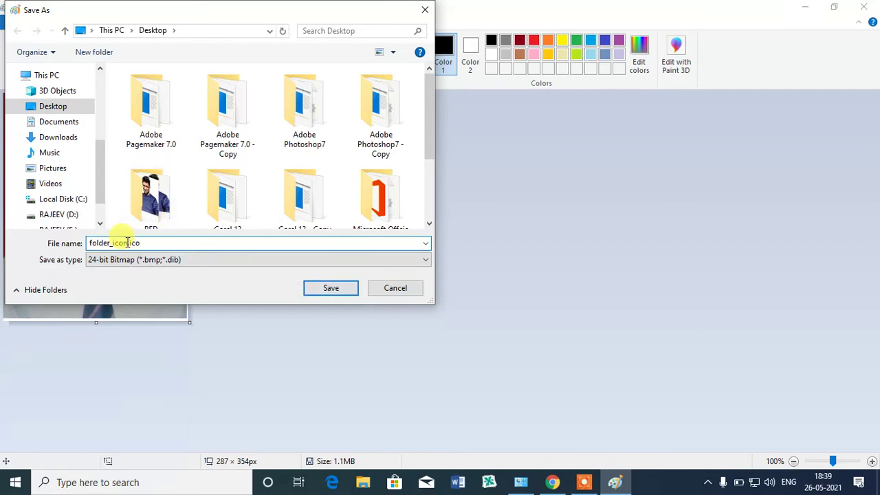
text(N)
click(330, 288)
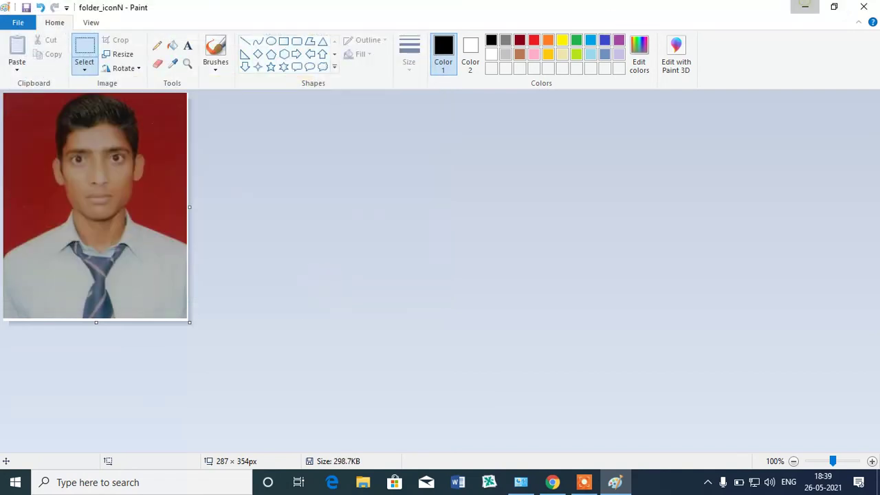
- Minimize Paint and check the file type of folder_iconN in its properties, closing them again
click(805, 7)
click(803, 8)
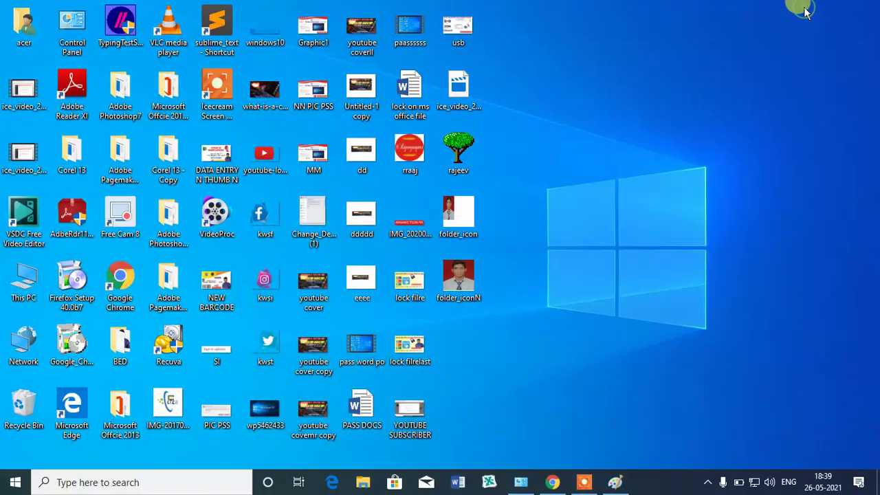
right_click(474, 292)
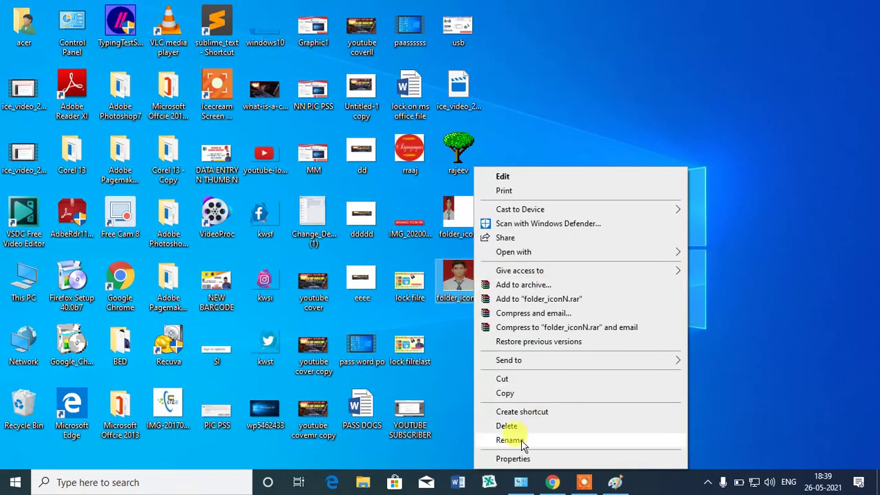
click(514, 459)
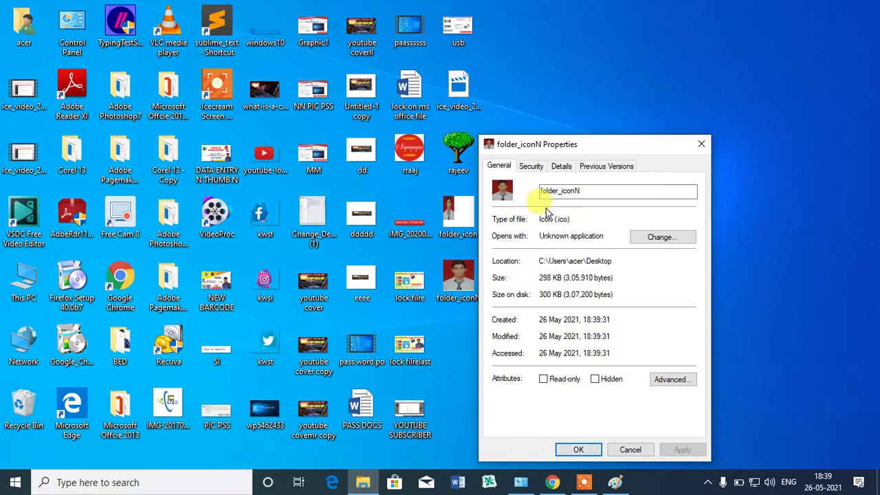
click(704, 150)
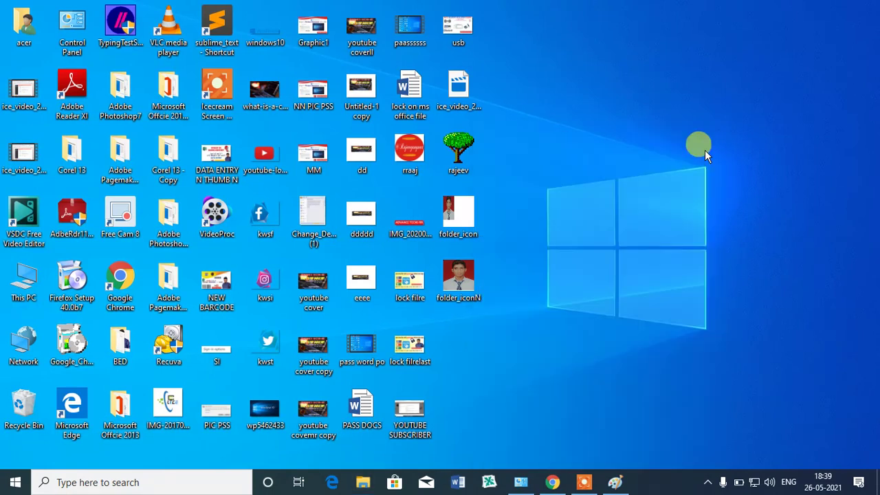
- In the tree-icon desktop folder's customization properties, load folder_iconN.ico from the Desktop as the source for its icon
right_click(462, 157)
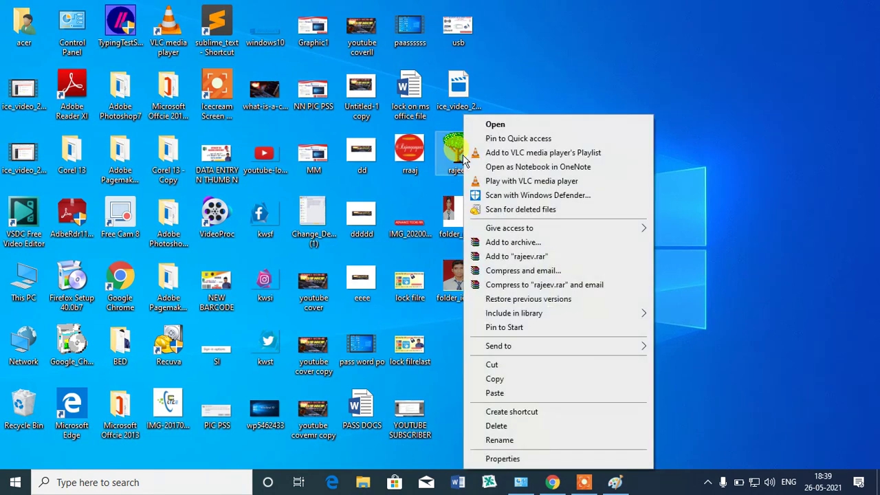
click(502, 458)
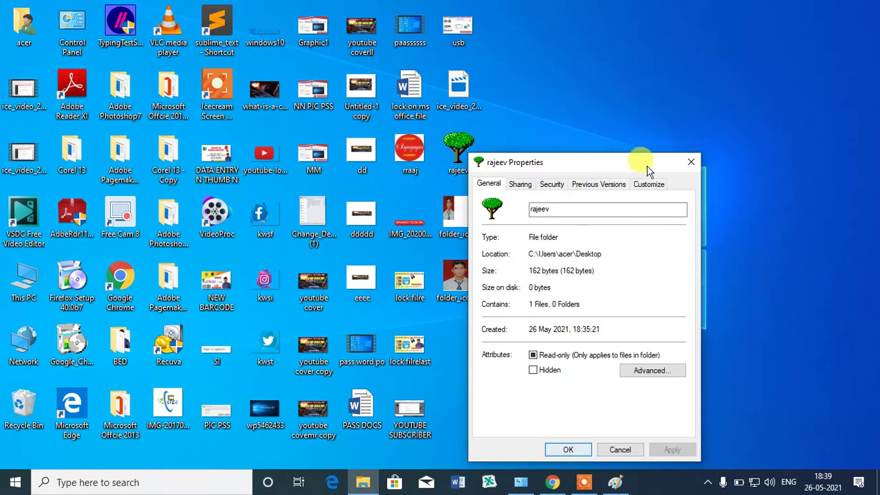
click(651, 185)
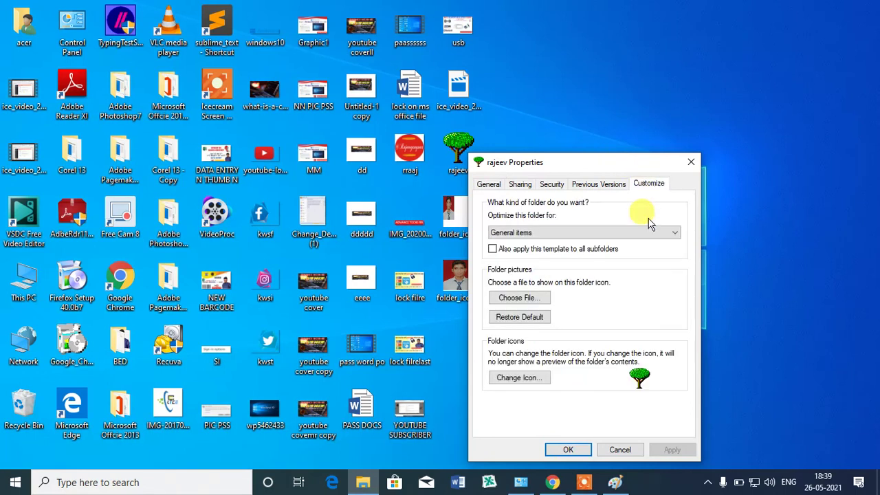
click(531, 380)
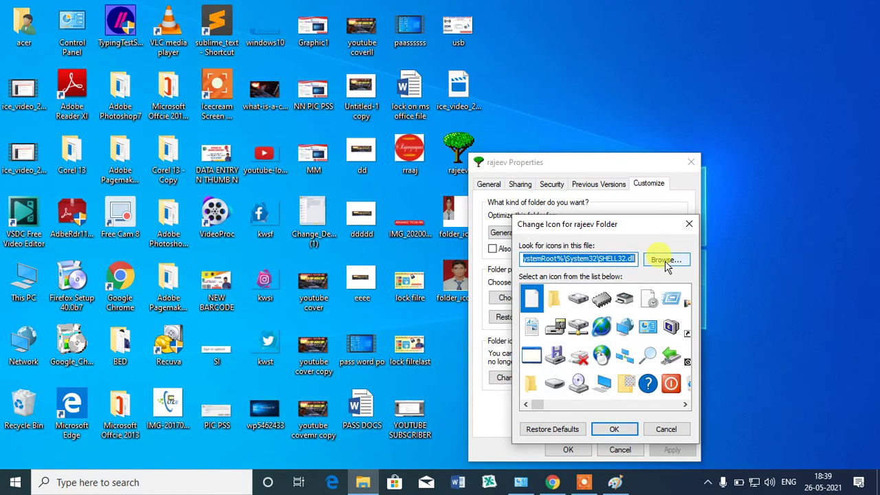
click(664, 261)
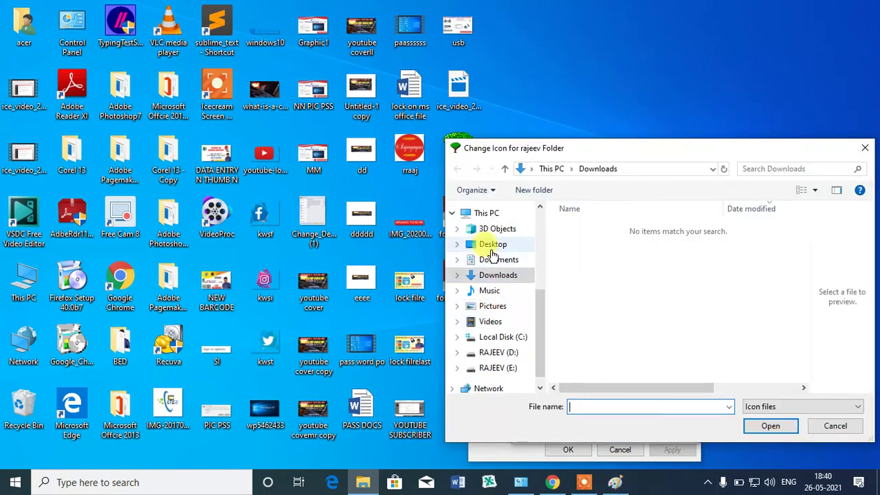
click(489, 247)
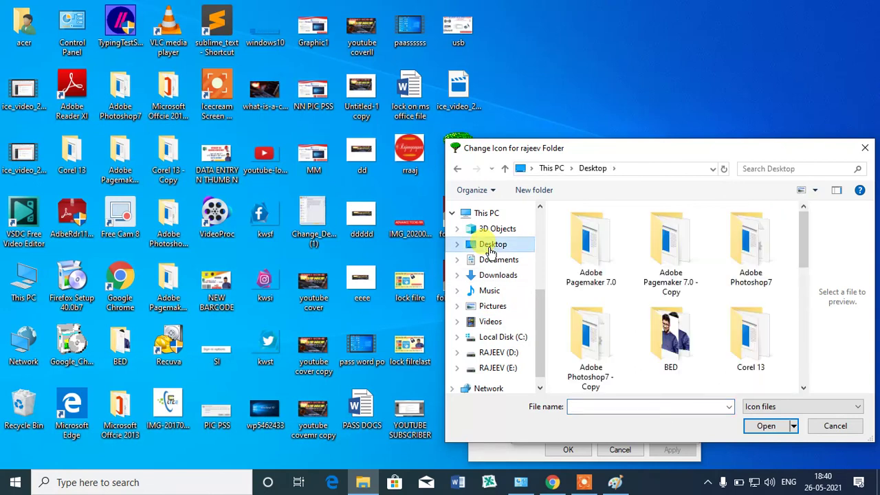
click(597, 407)
text(fol)
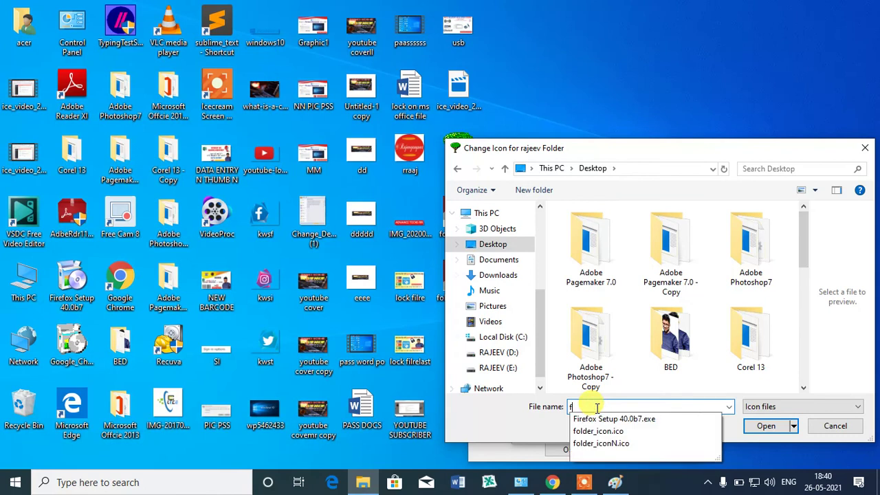
key(Down)
key(Down)
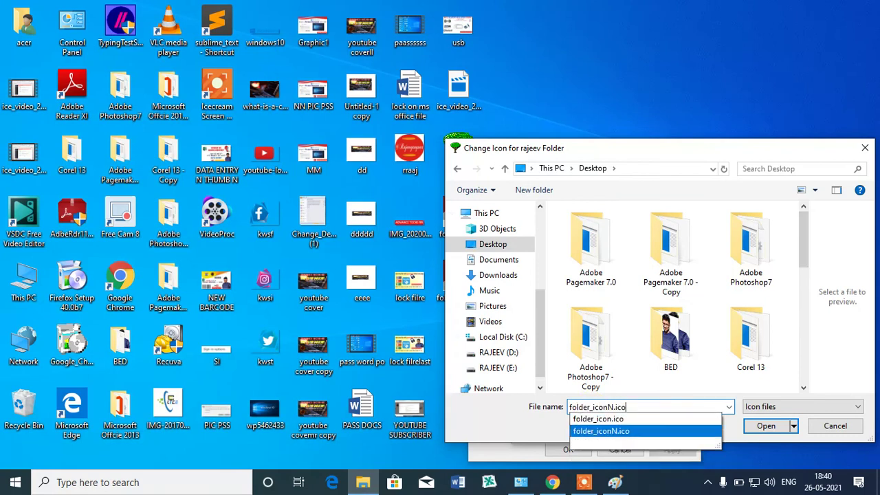
key(Return)
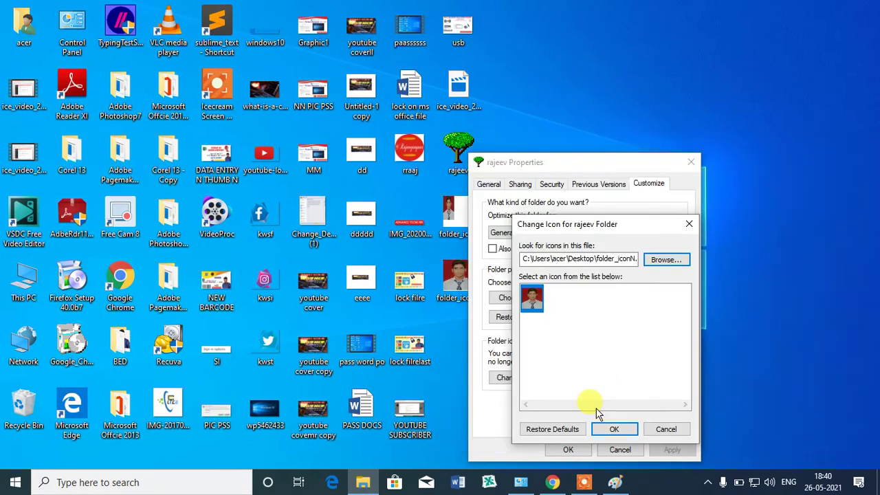
- Accept the photo icon, apply it to the folder, and close the folder's properties
click(627, 429)
click(663, 448)
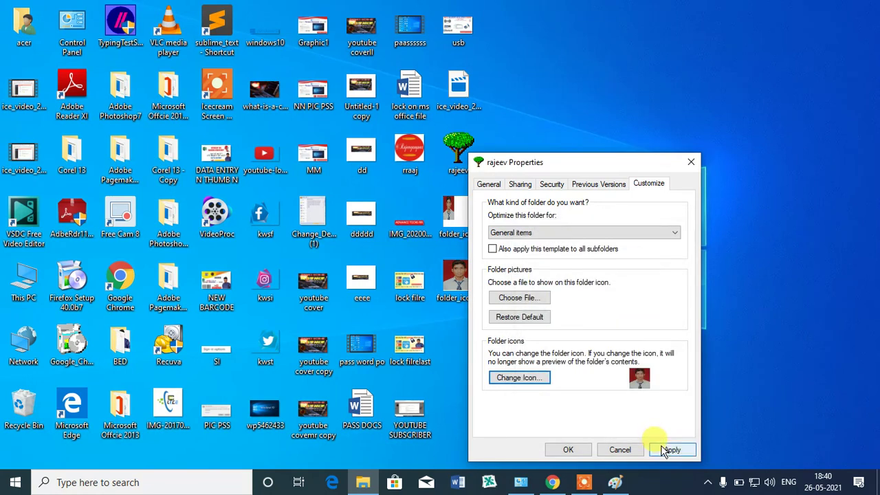
click(584, 449)
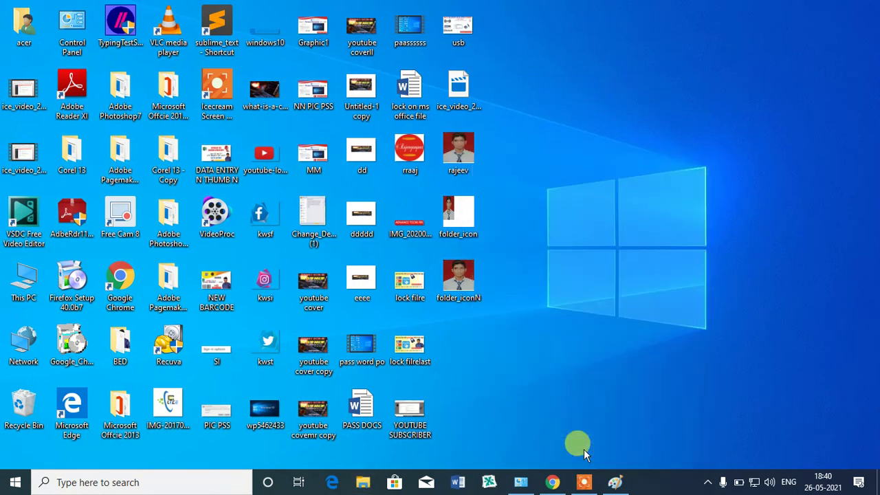
- Open the desktop folder that has the new photo icon to check its window, and close it again
double_click(460, 154)
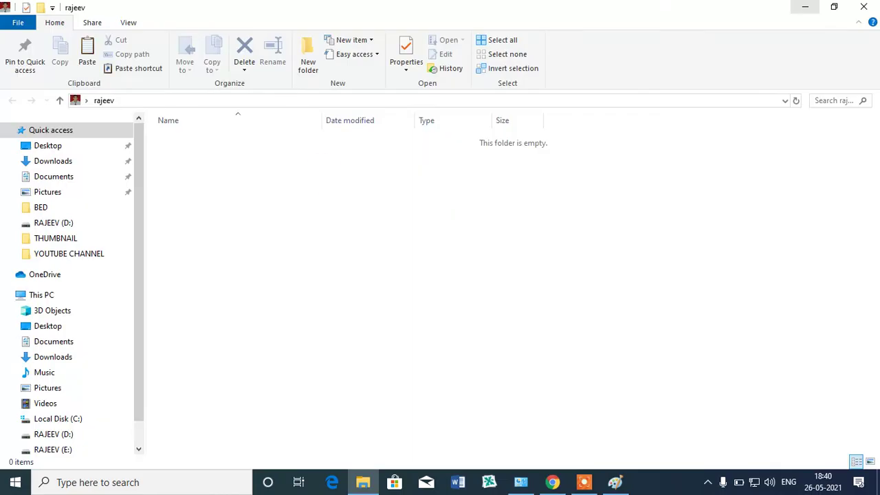
click(863, 7)
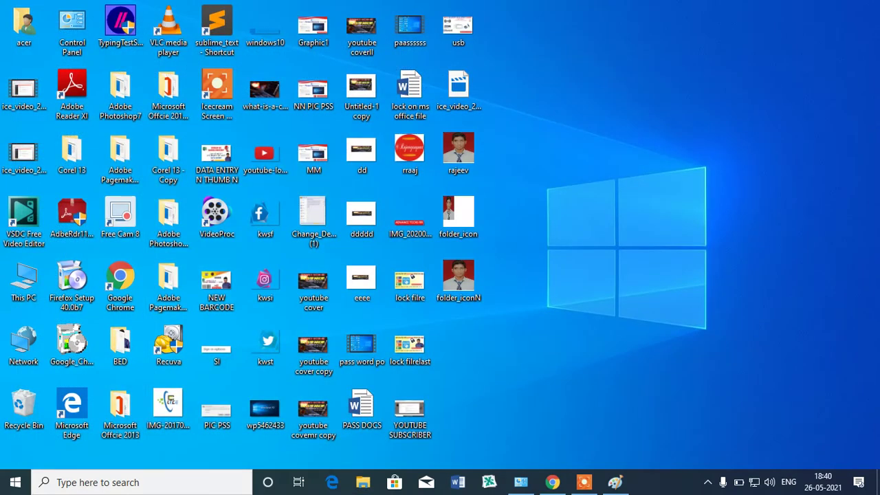